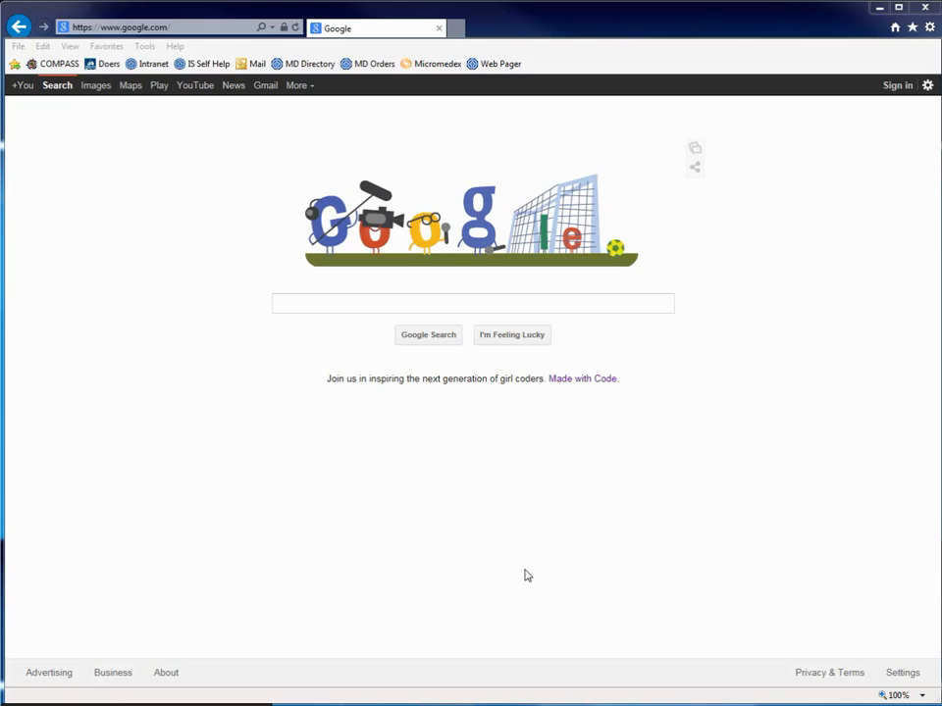
# Go to citrix.seton.org and sign in with the user name and password.
pyautogui.click(174, 27)
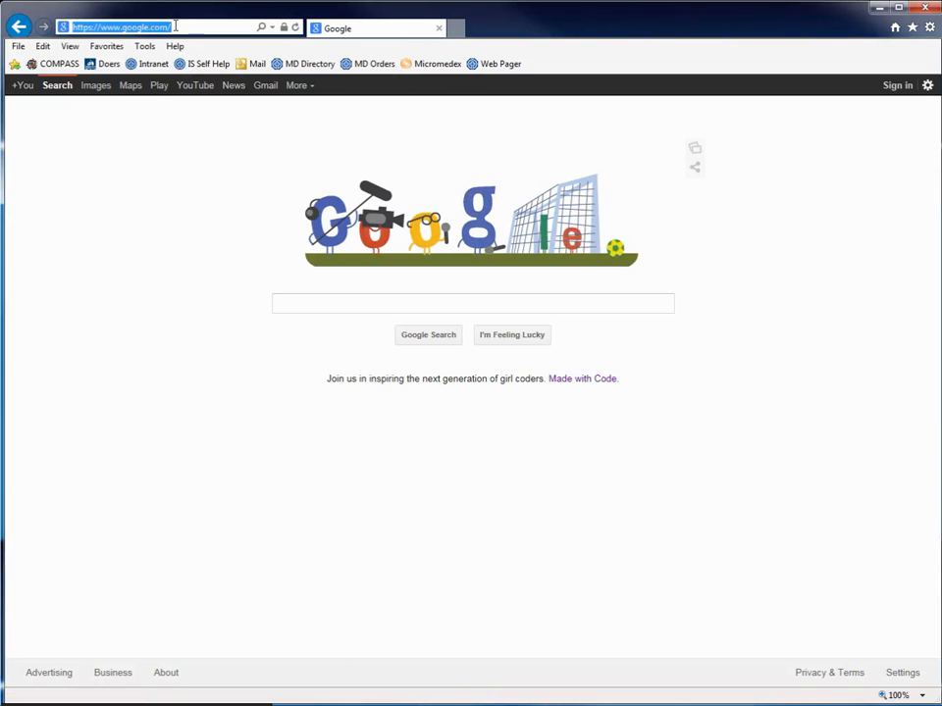
pyautogui.write('cit')
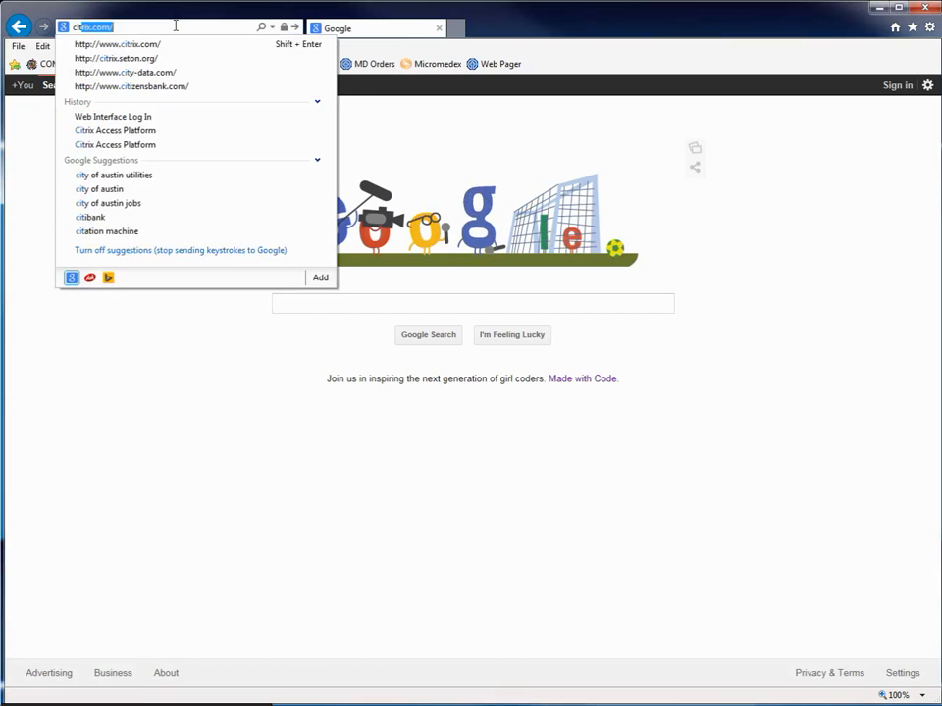
pyautogui.write('rix.seton')
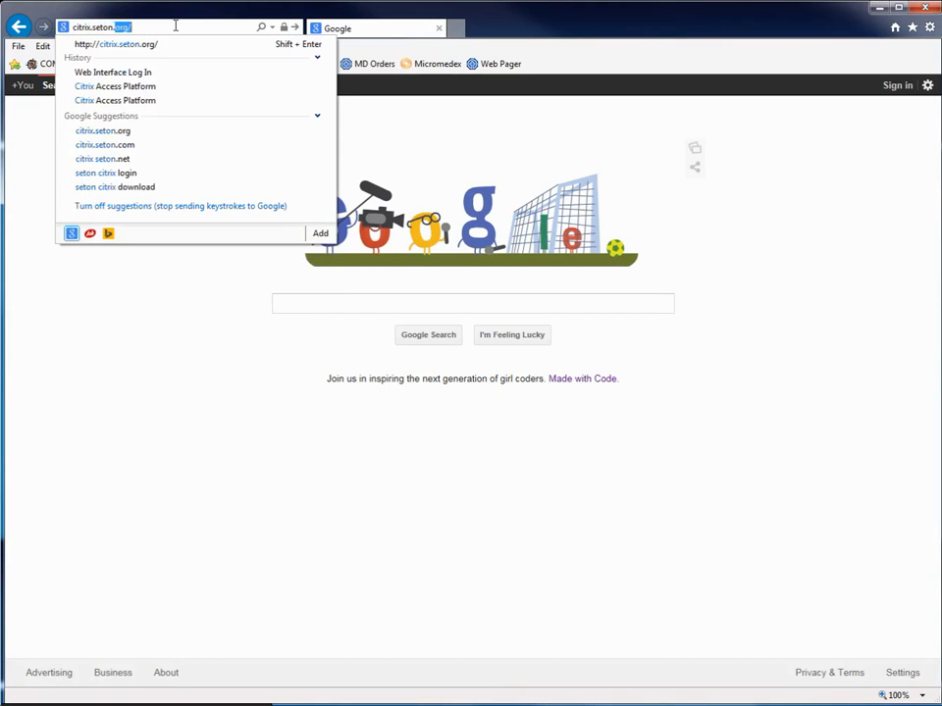
pyautogui.write('.org')
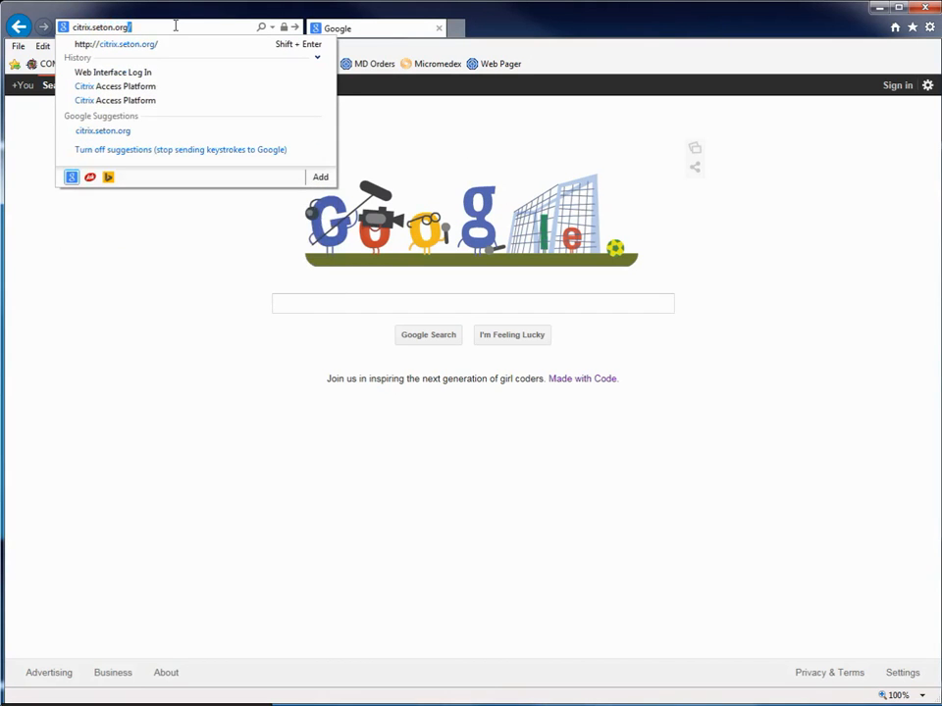
pyautogui.press('Return')
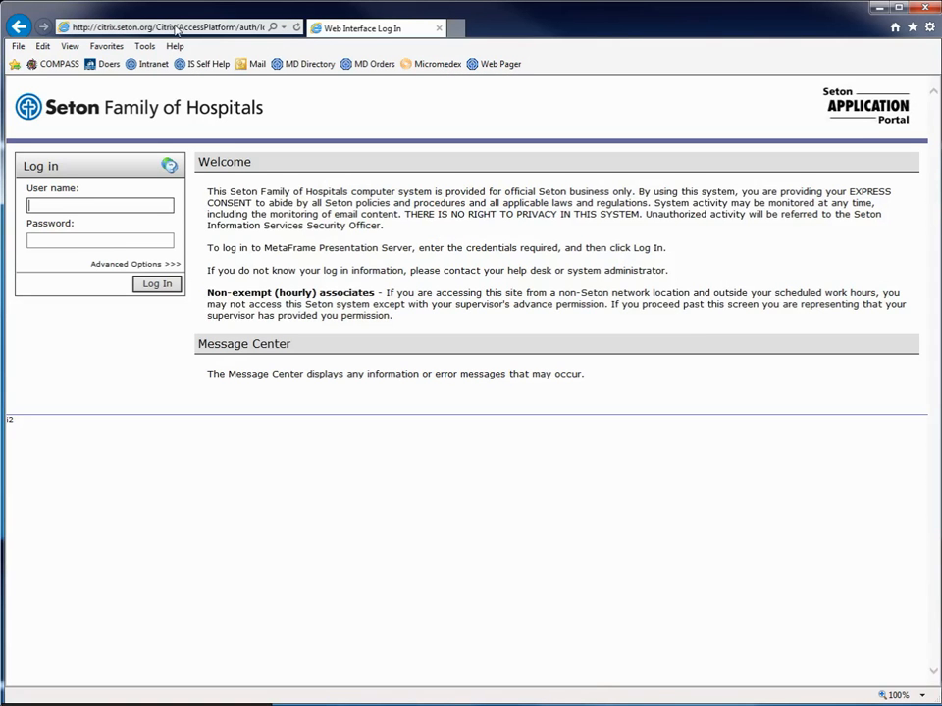
pyautogui.press('Tab')
pyautogui.write('********')
pyautogui.press('Return')
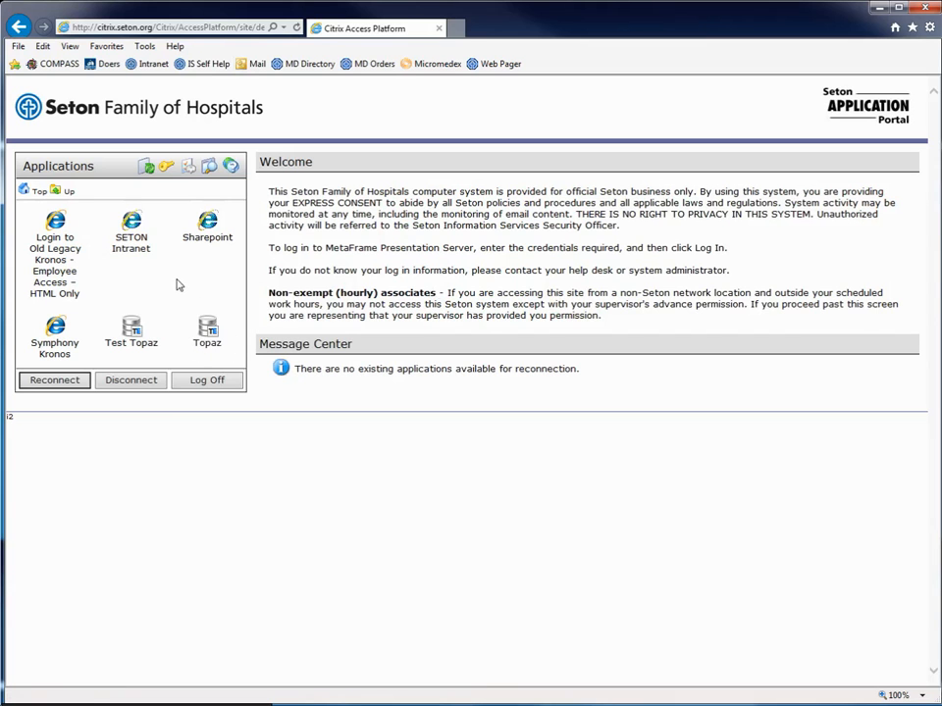
# Go from SETON Intranet up to the Web Applications folder and launch Topaz.
pyautogui.click(137, 229)
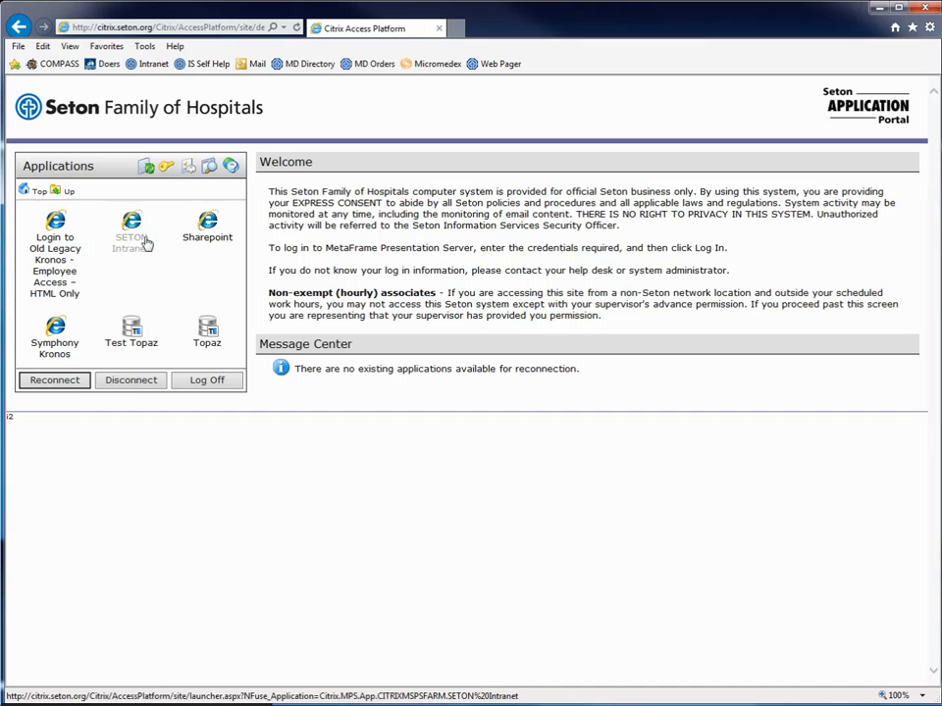
pyautogui.click(34, 196)
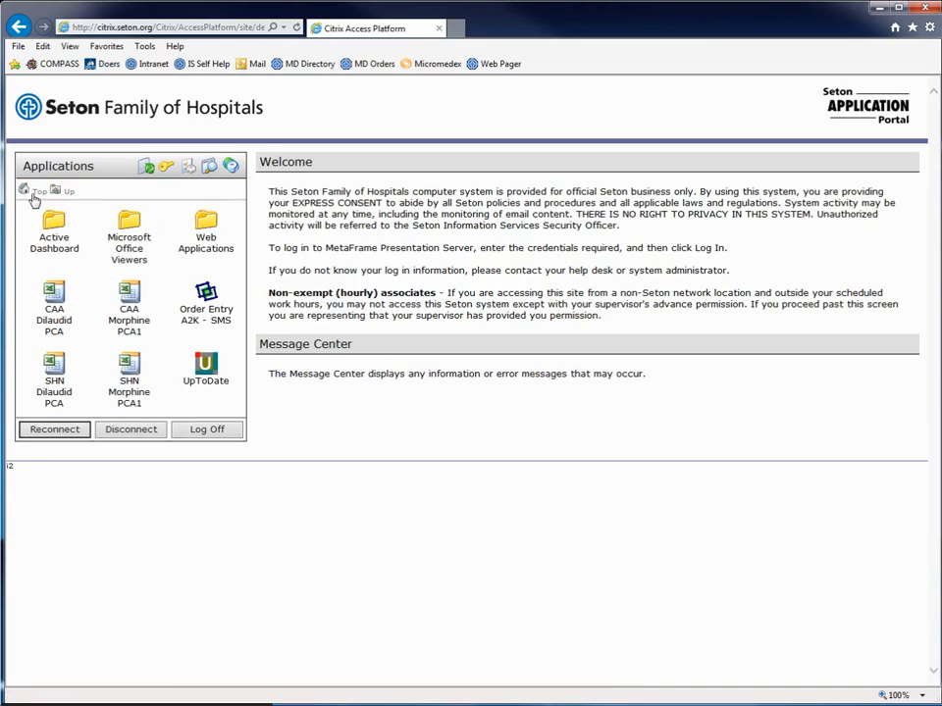
pyautogui.click(203, 243)
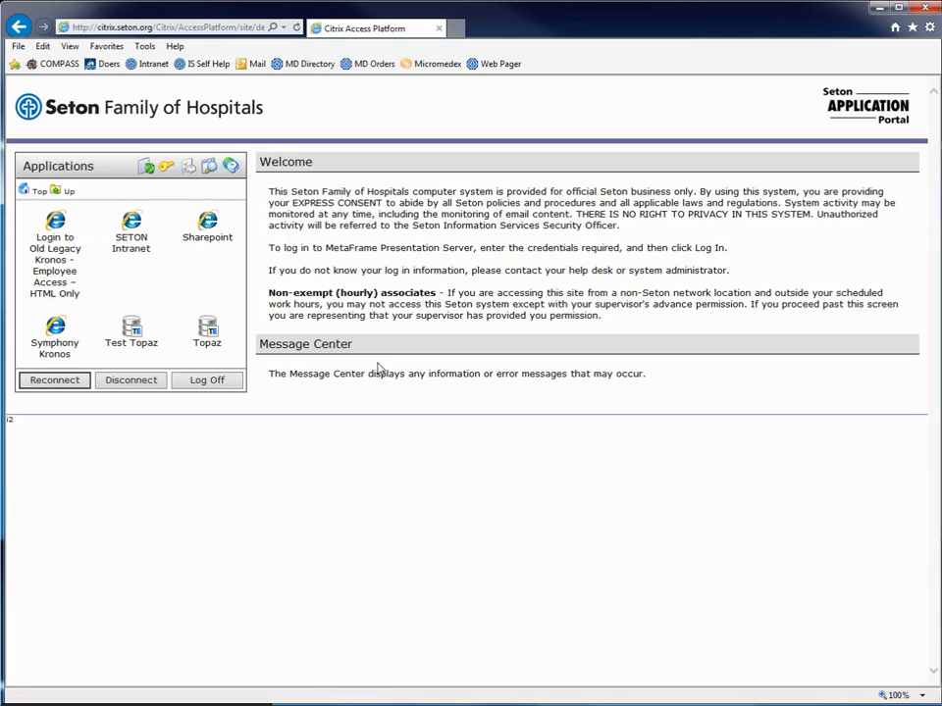
pyautogui.click(208, 332)
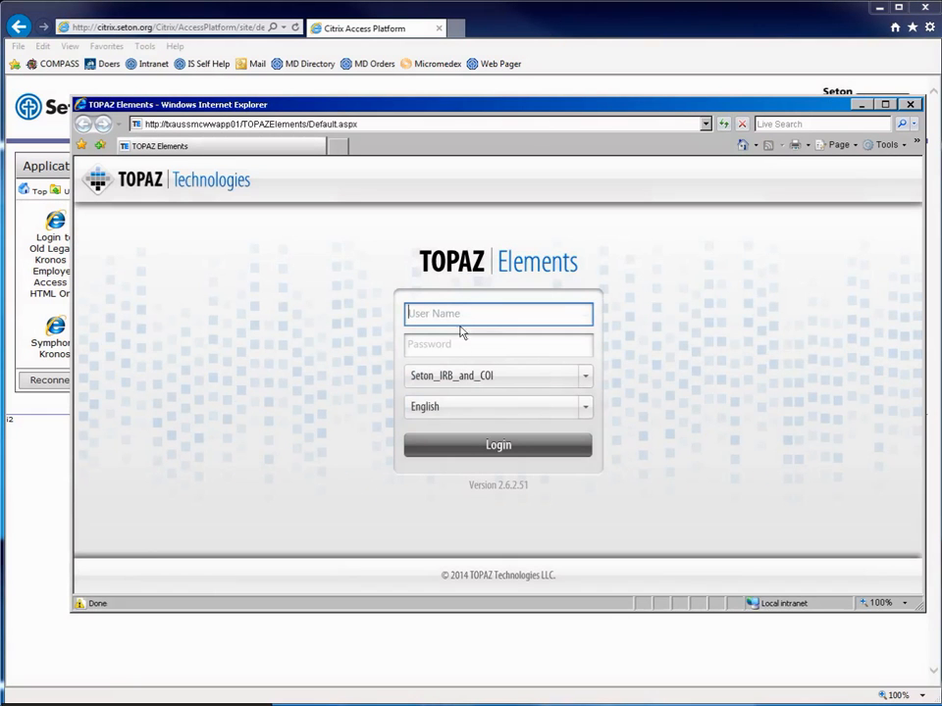
# Sign in to TOPAZ Elements with the user name and password.
pyautogui.press('Tab')
pyautogui.write('••••••••')
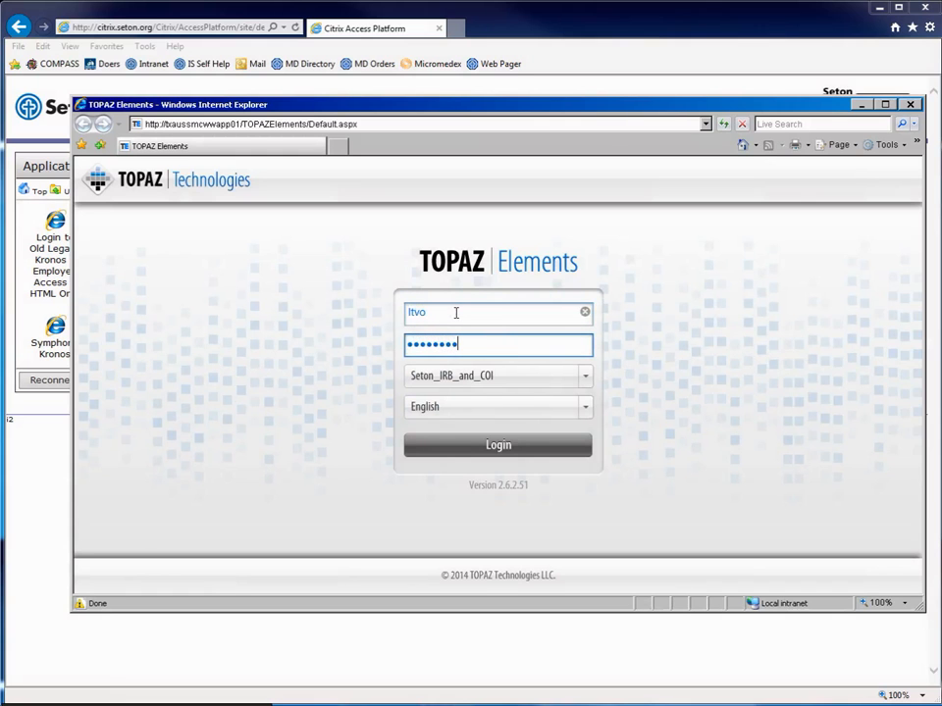
pyautogui.press('Return')
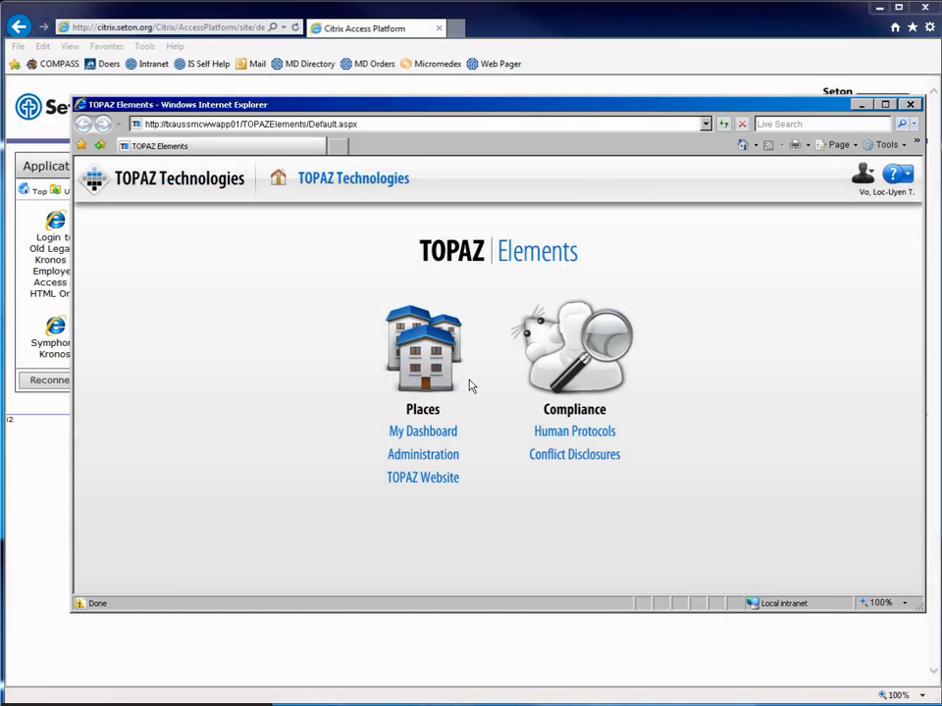
# Log out of TOPAZ Elements and close its window.
pyautogui.click(862, 182)
pyautogui.click(844, 209)
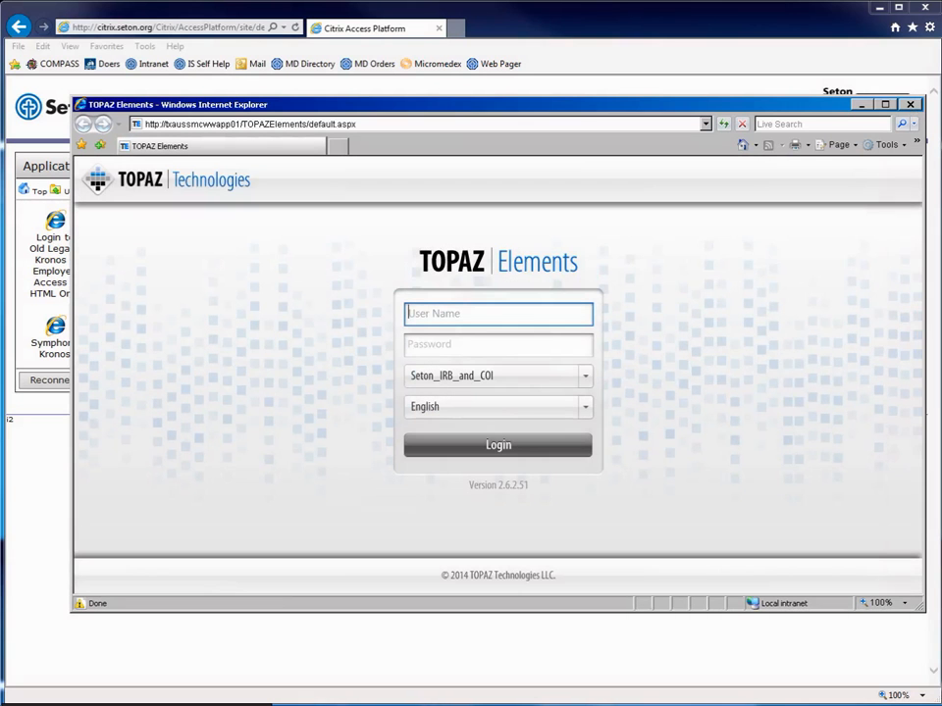
pyautogui.click(911, 103)
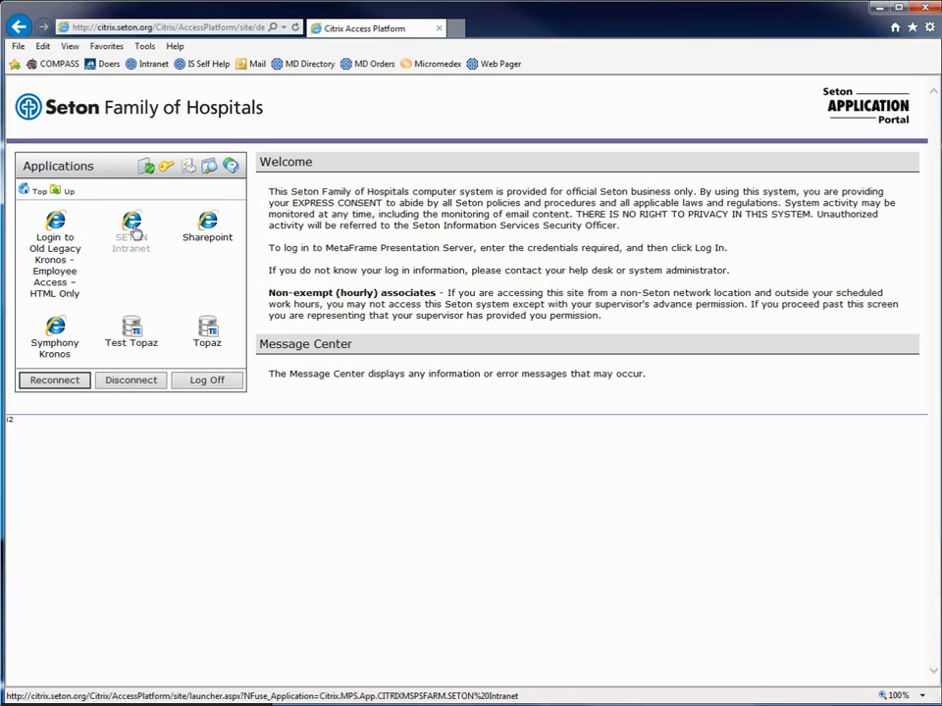
pyautogui.click(139, 235)
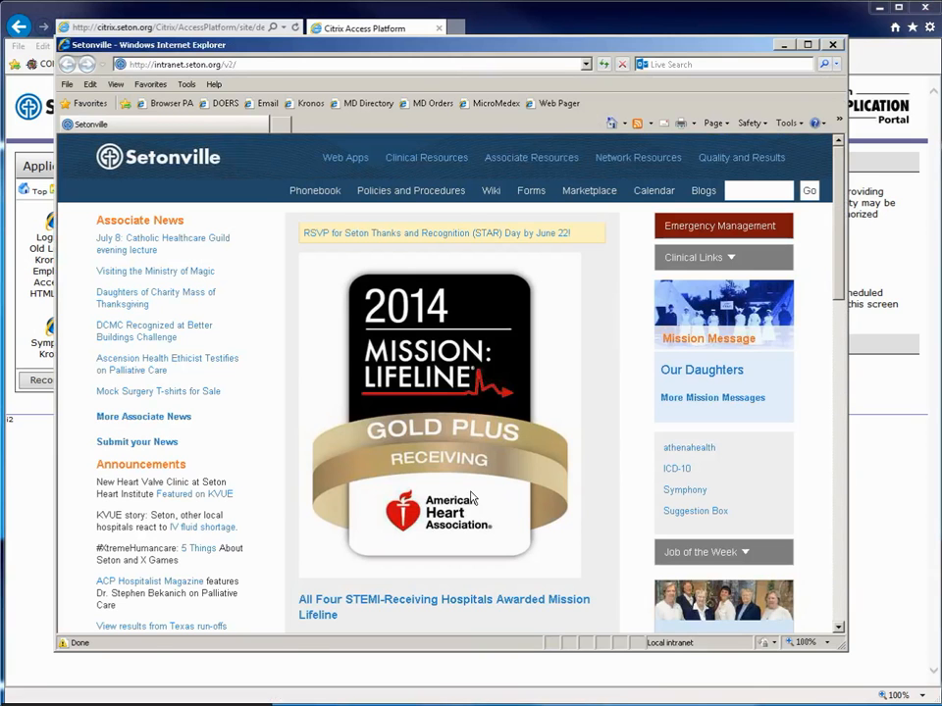
pyautogui.moveTo(332, 164)
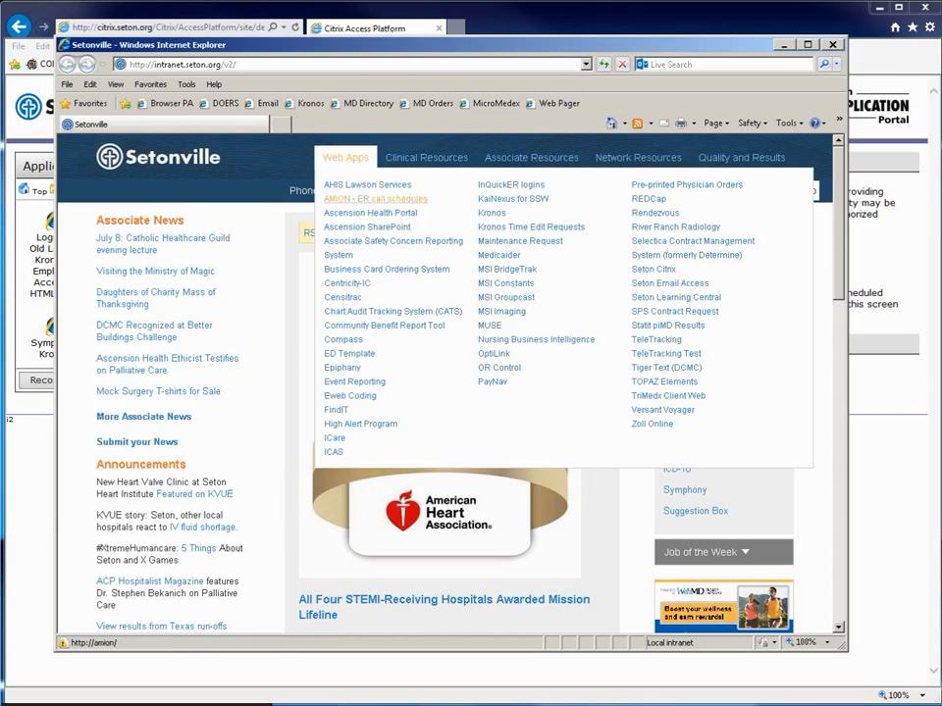
pyautogui.click(684, 389)
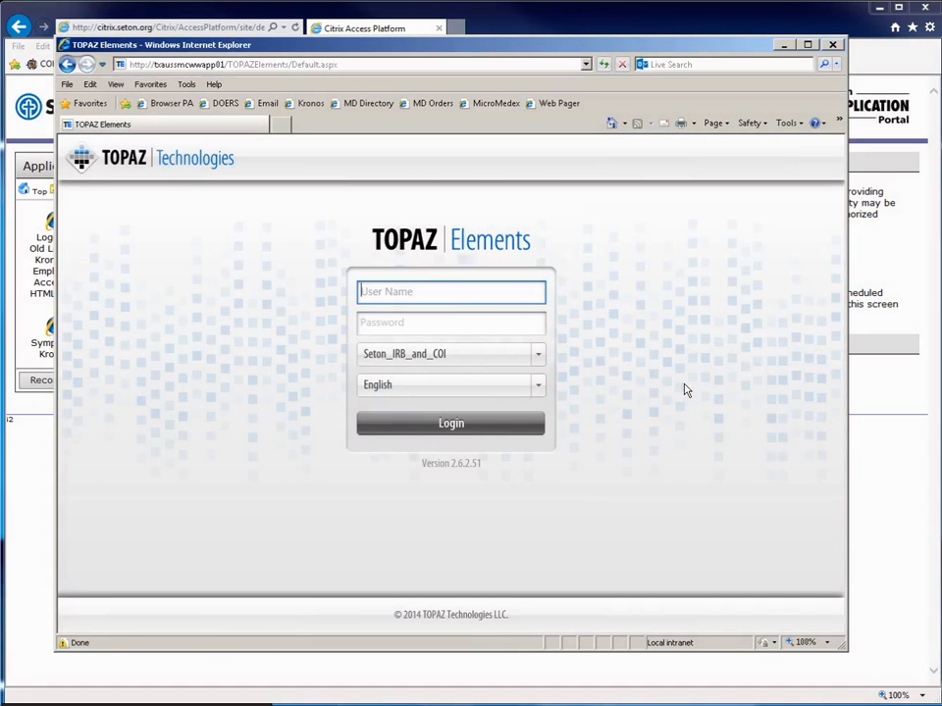
pyautogui.press('Tab')
pyautogui.write('••')
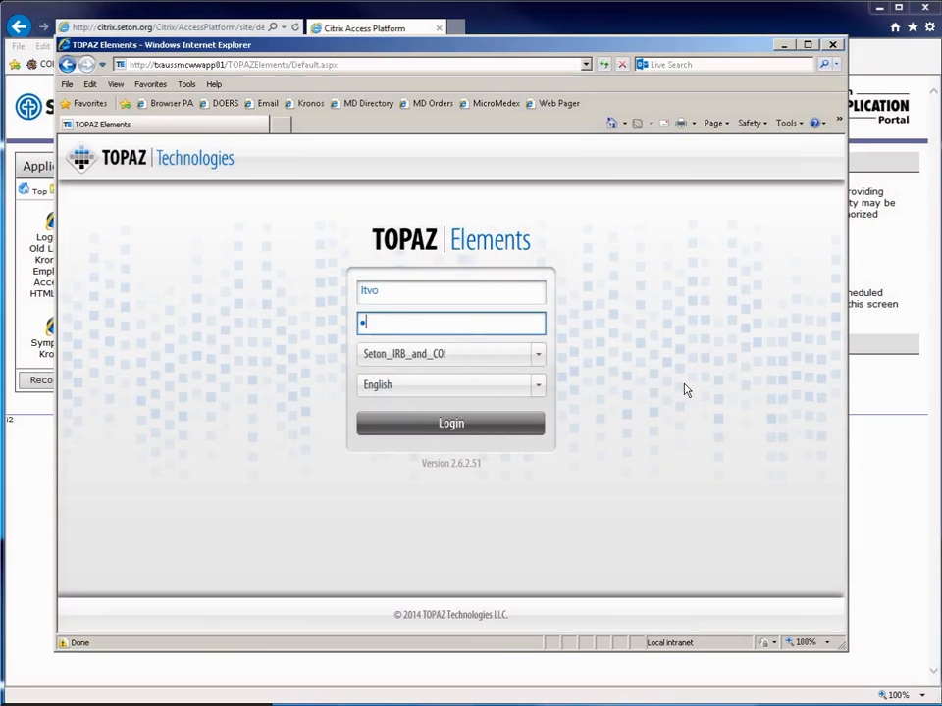
pyautogui.write('••••••')
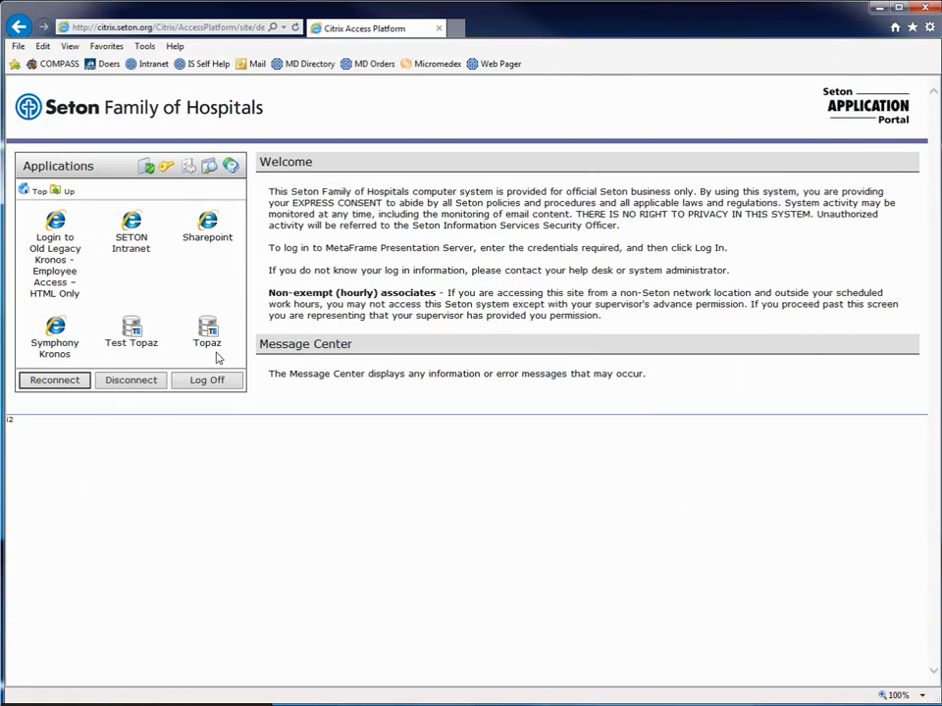
pyautogui.click(138, 252)
pyautogui.click(457, 29)
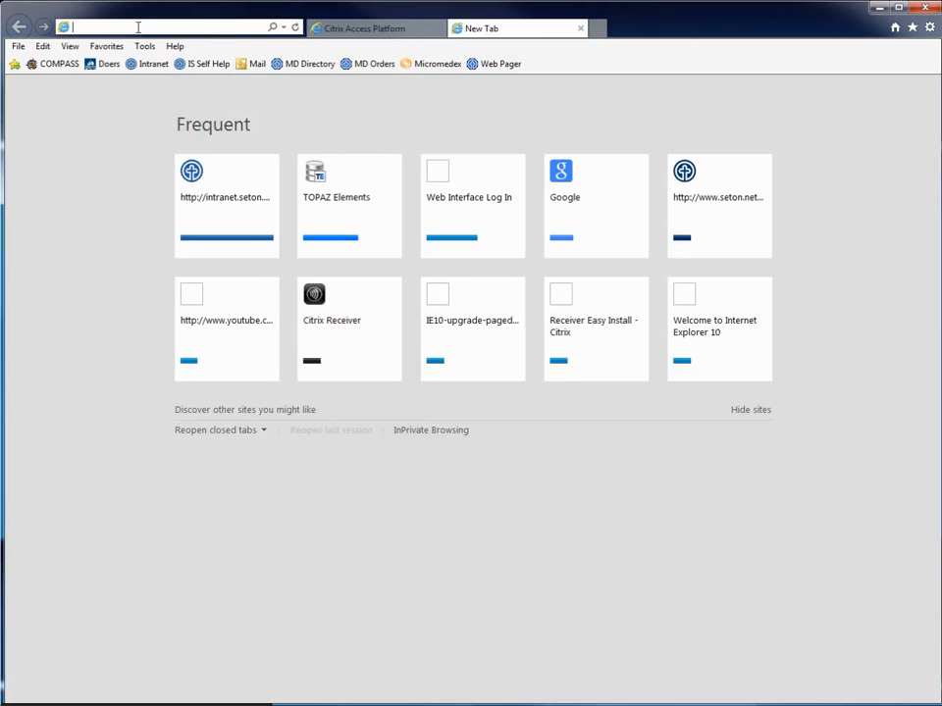
pyautogui.write('www.')
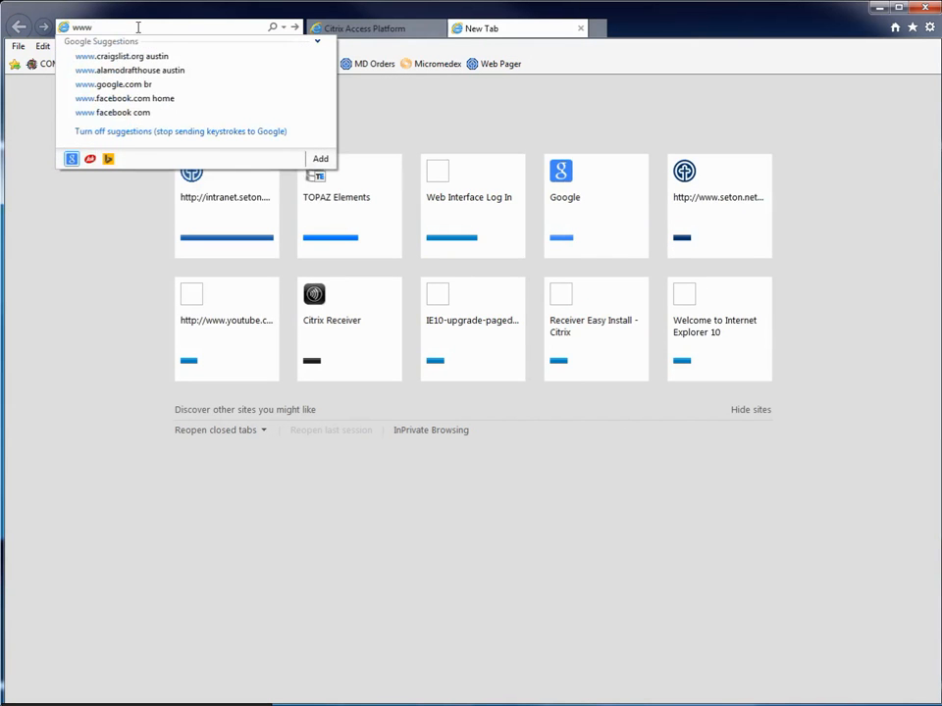
pyautogui.write('citro')
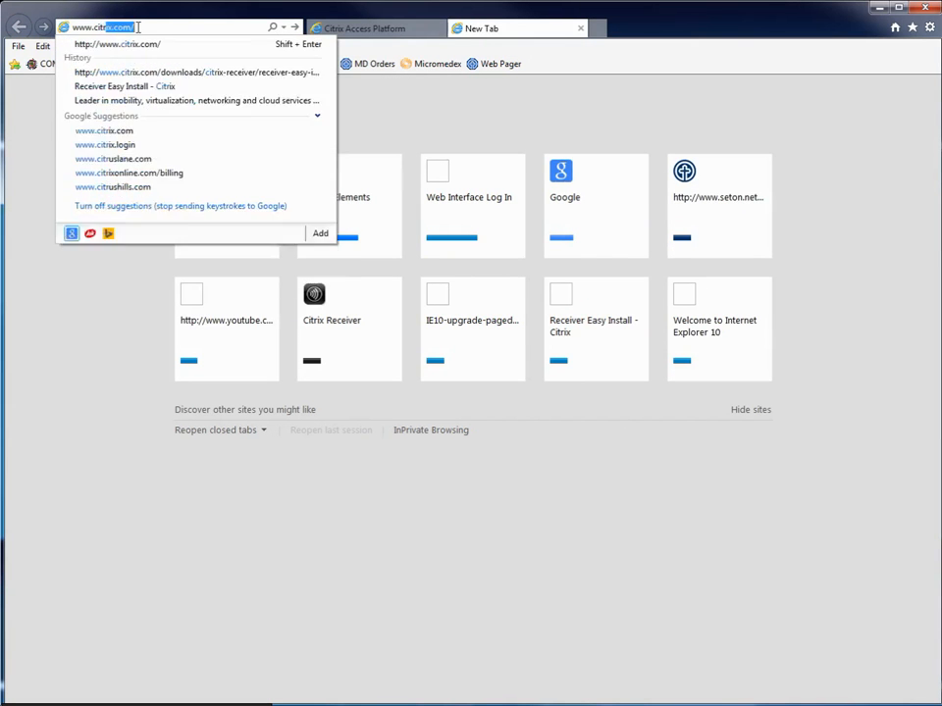
pyautogui.press('BackSpace')
pyautogui.press('Down')
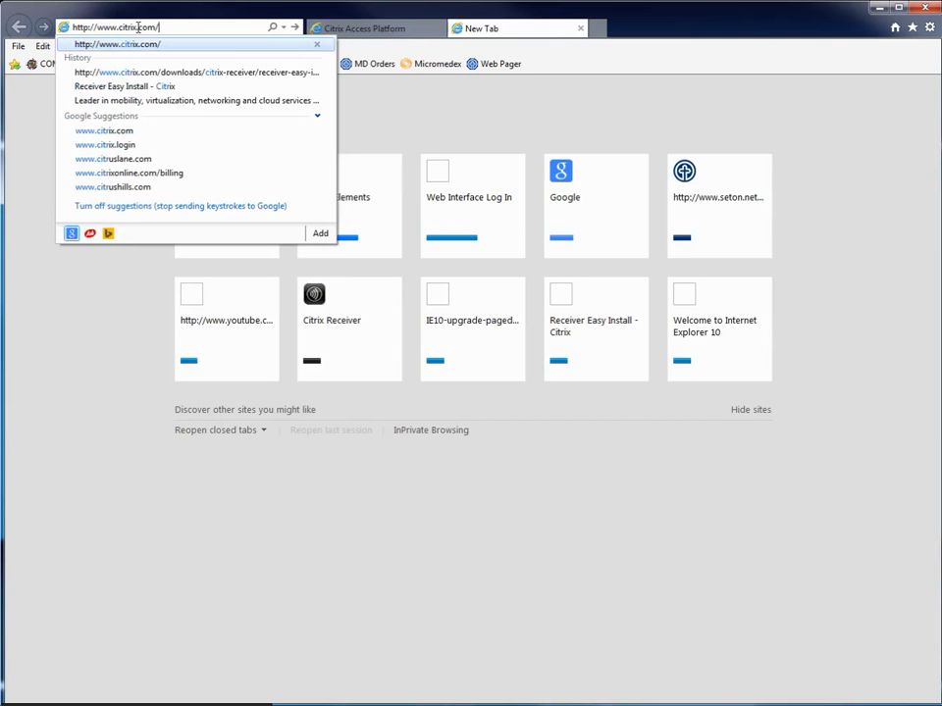
pyautogui.press('Return')
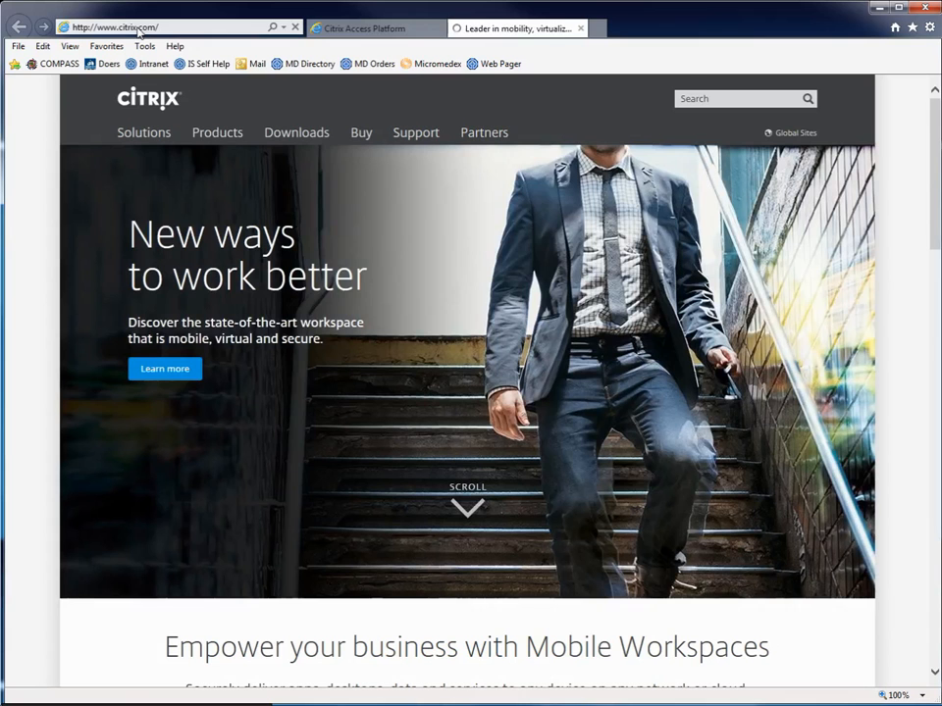
# Find the Citrix Receiver Easy Install download and open the detect-and-install Receiver page.
pyautogui.click(291, 133)
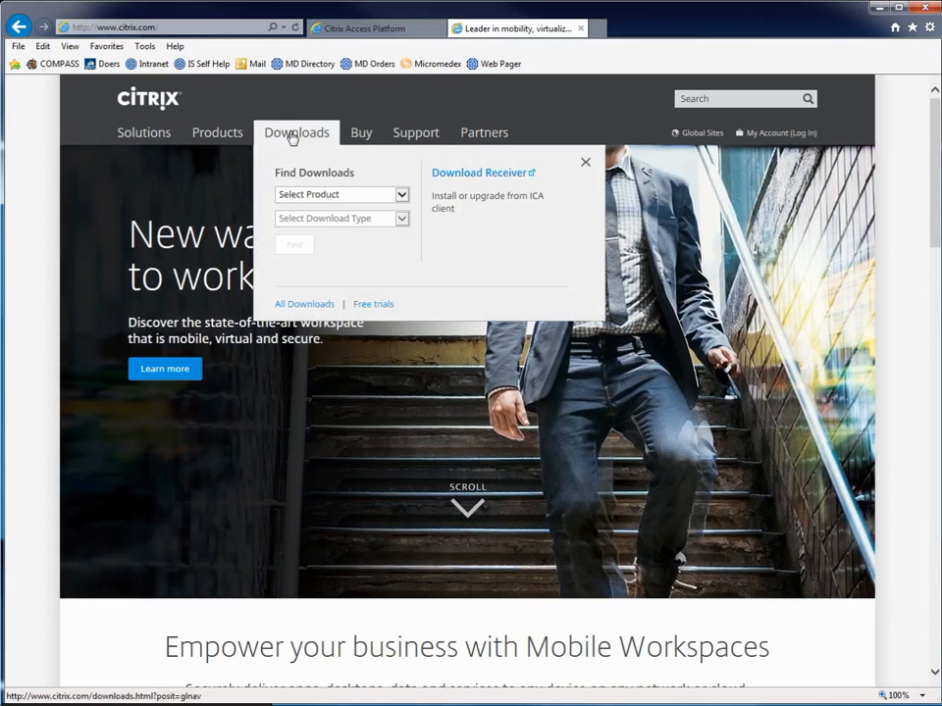
pyautogui.click(400, 196)
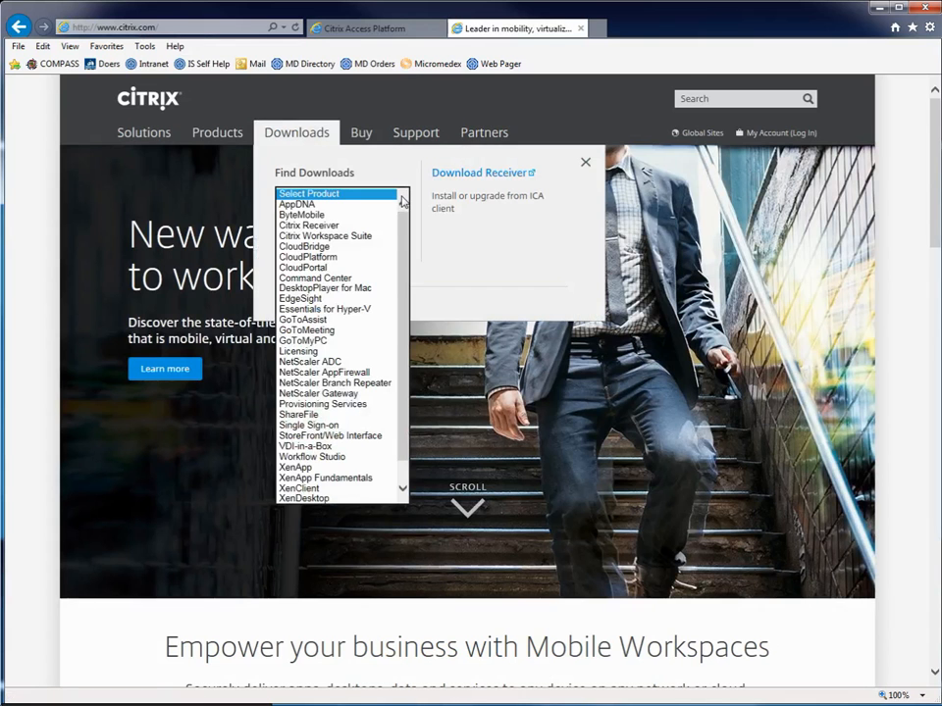
pyautogui.click(332, 226)
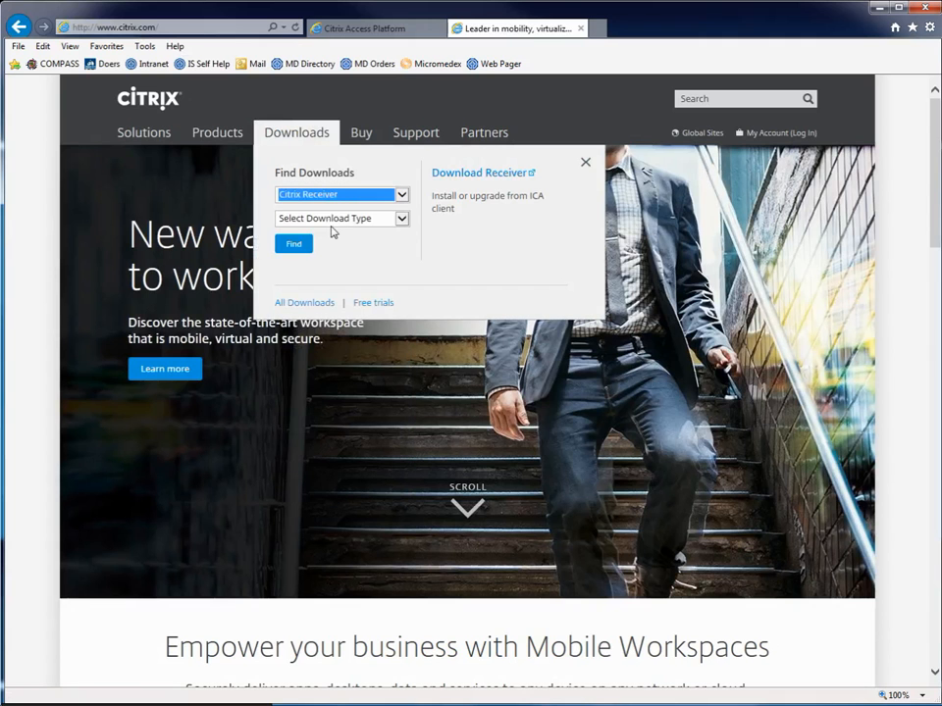
pyautogui.click(402, 219)
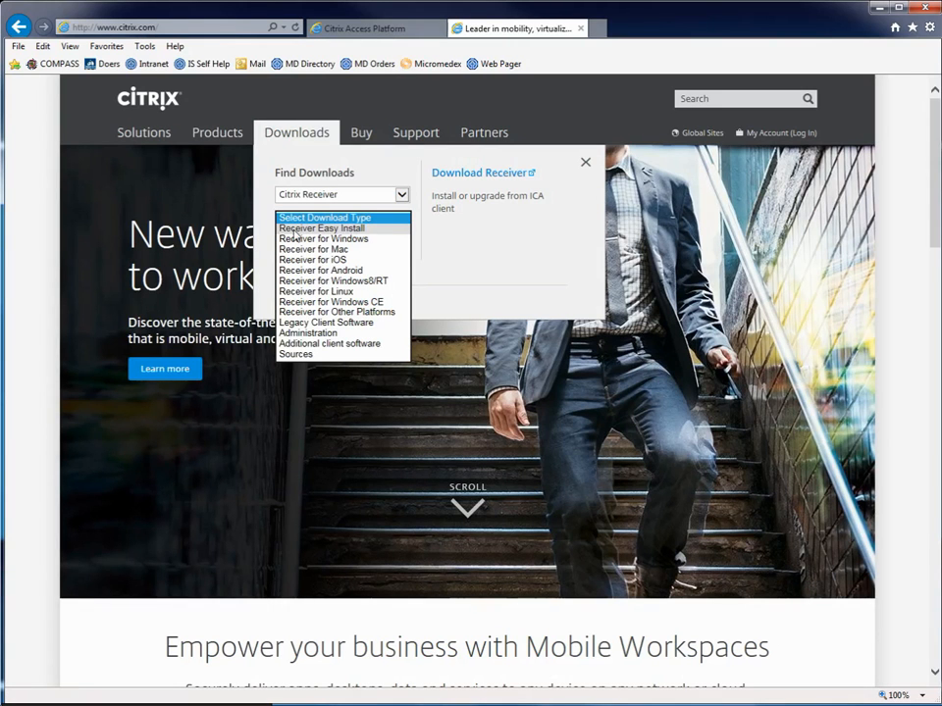
pyautogui.click(373, 228)
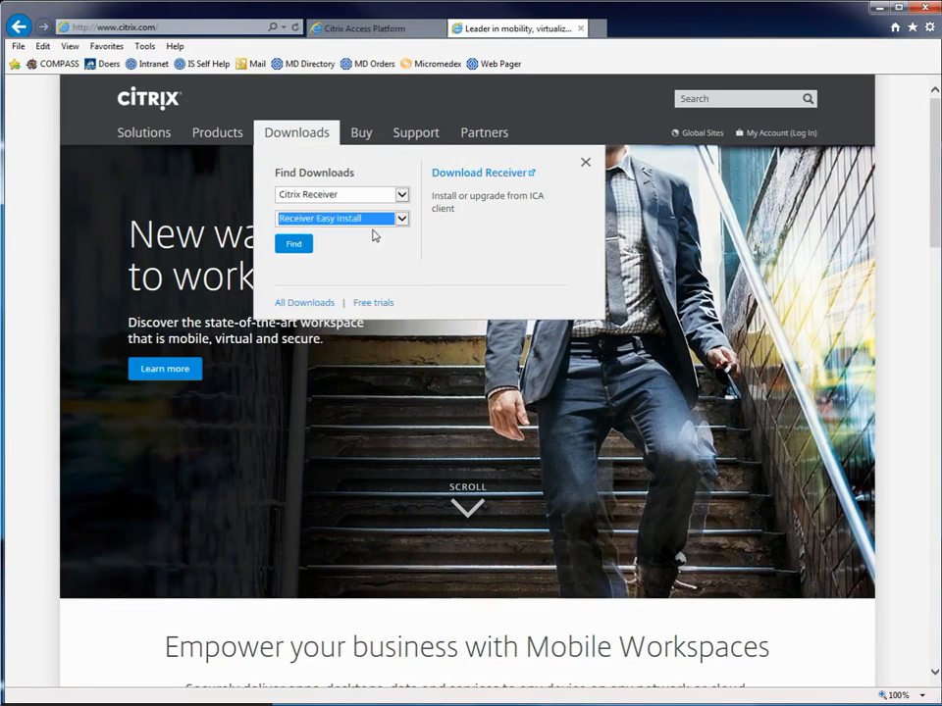
pyautogui.click(298, 246)
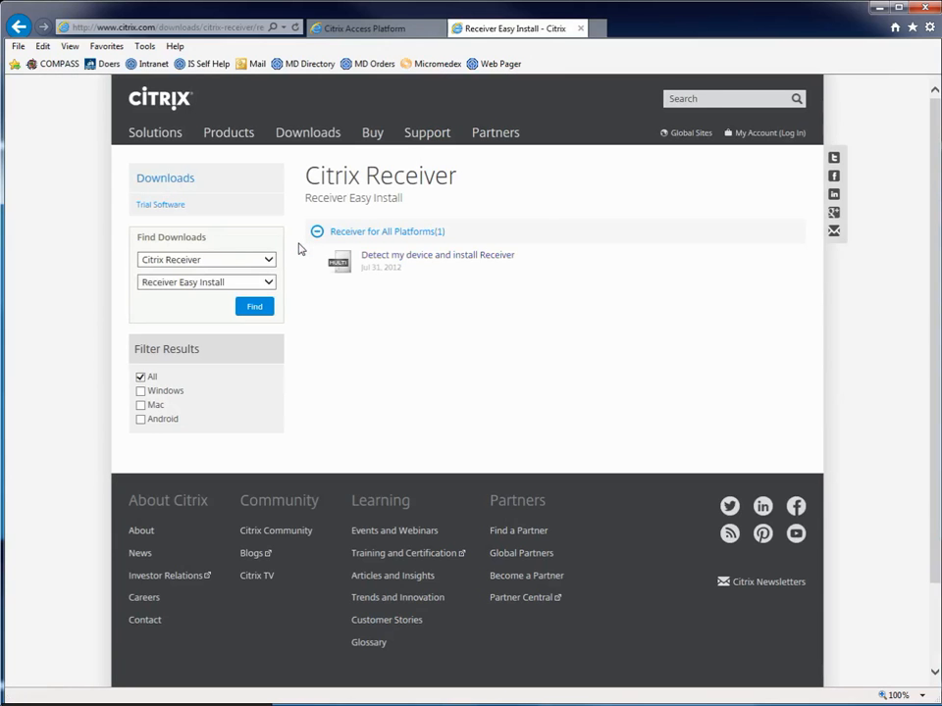
pyautogui.click(394, 258)
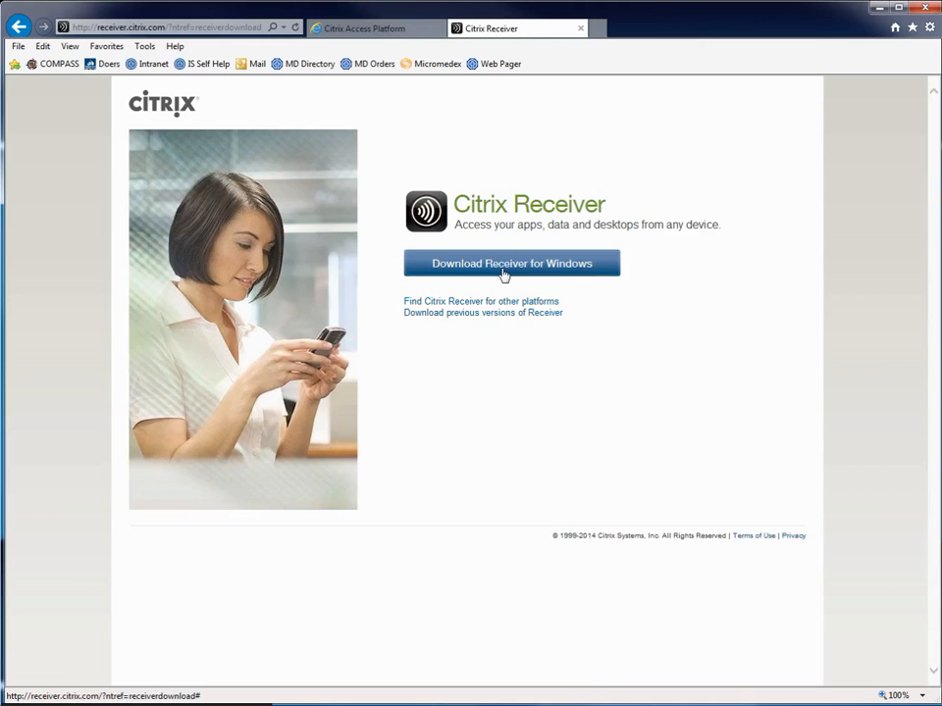
# Return to the Seton Application Portal tab and launch Topaz.
pyautogui.click(366, 34)
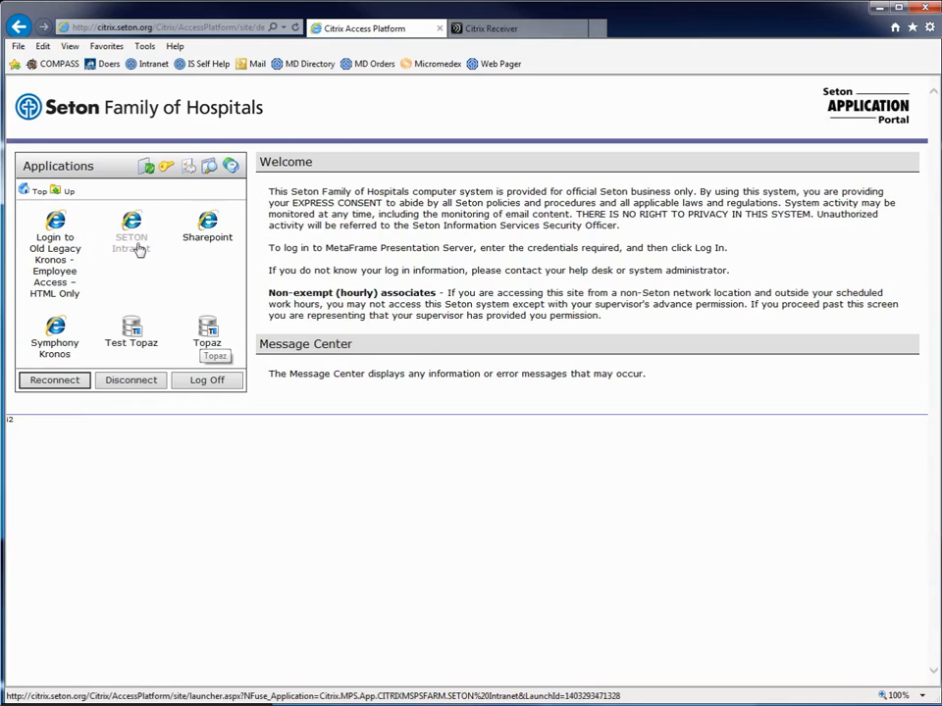
pyautogui.click(209, 332)
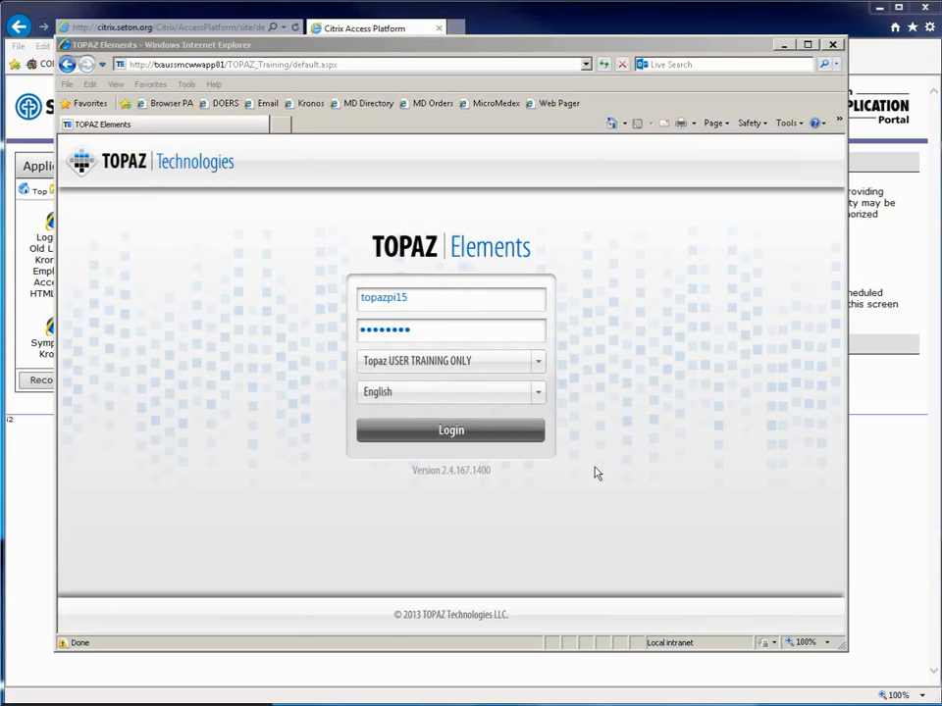
# Log in, open My Dashboard and select the CR-13-102 amendment protocol.
pyautogui.click(477, 437)
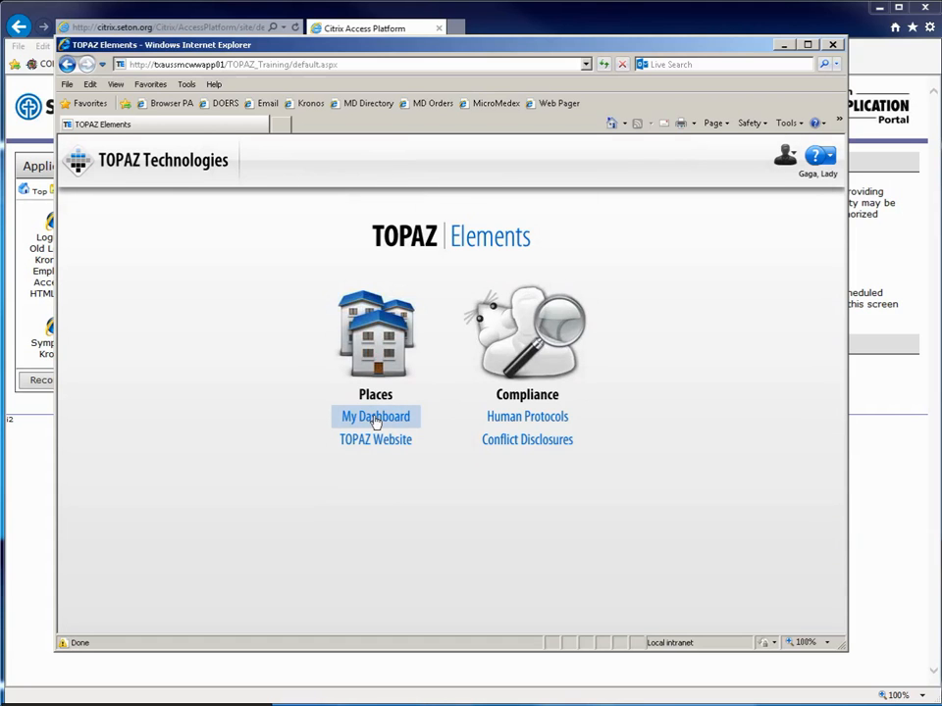
pyautogui.click(376, 418)
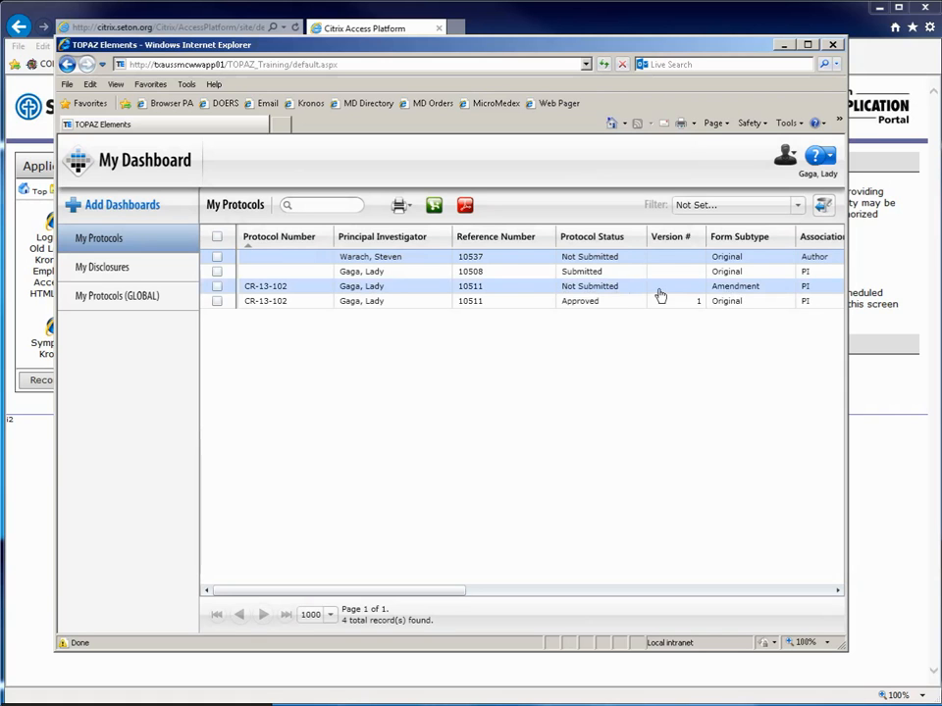
pyautogui.click(568, 291)
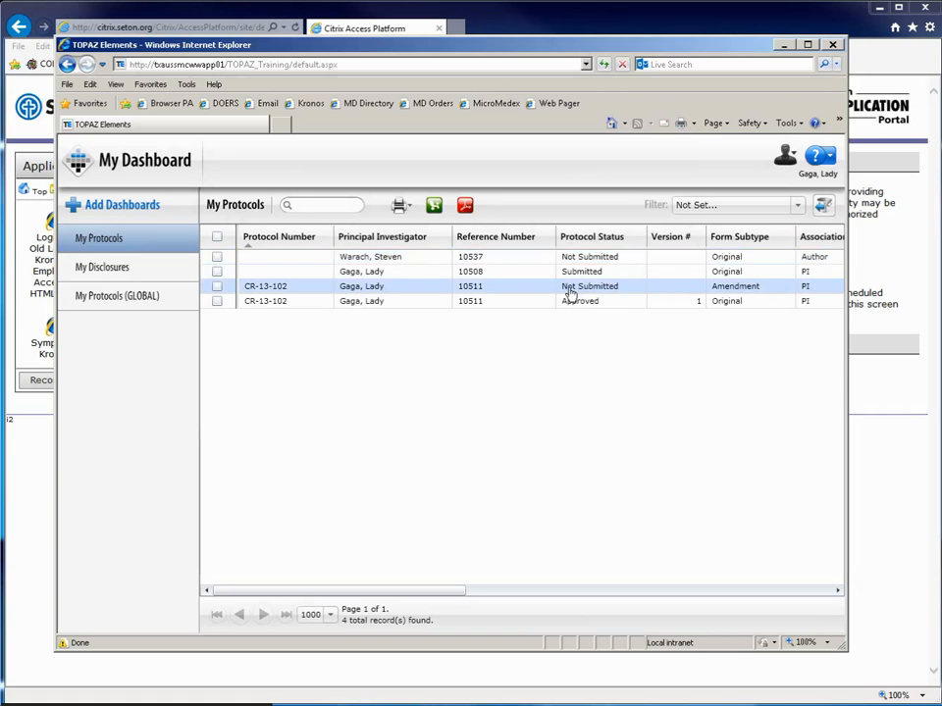
# Open the CR-13-102 amendment form and jump to its Attachments section.
pyautogui.doubleClick(569, 291)
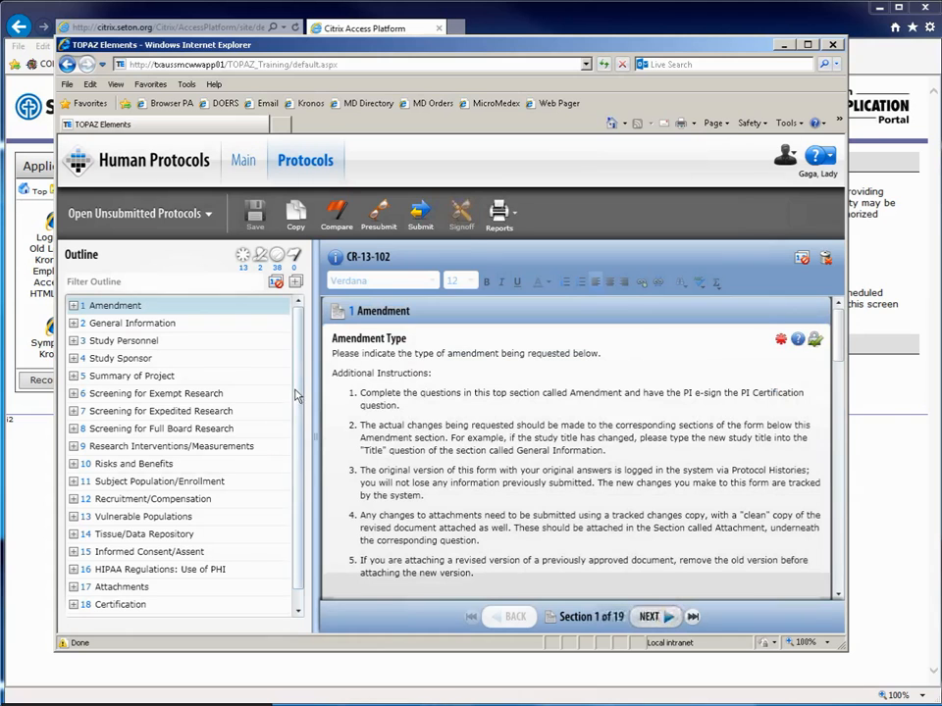
pyautogui.scroll(-1, 304, 426)
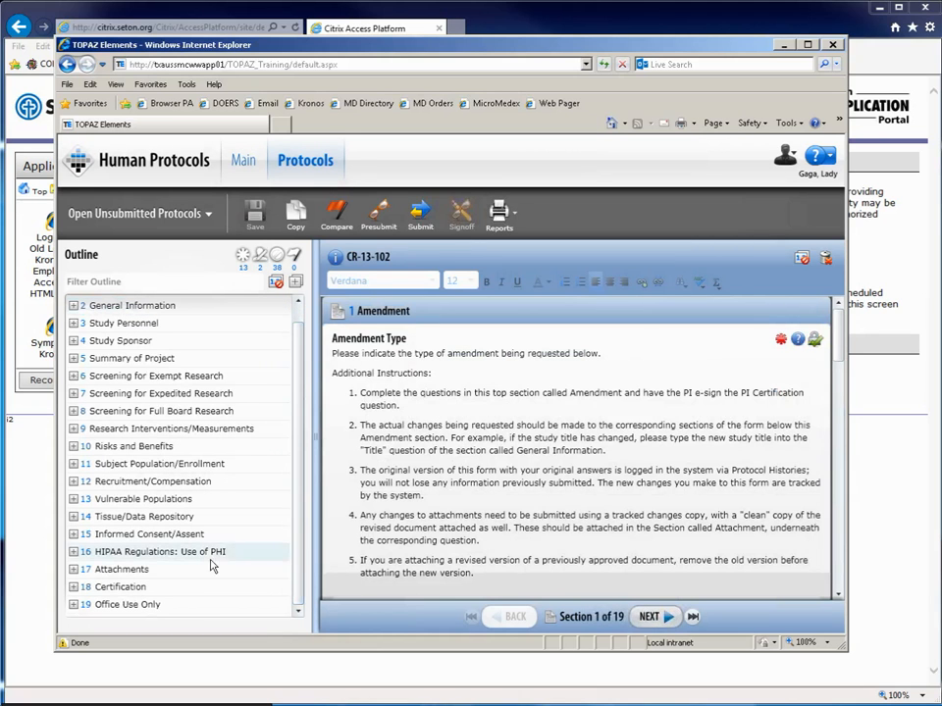
pyautogui.click(124, 579)
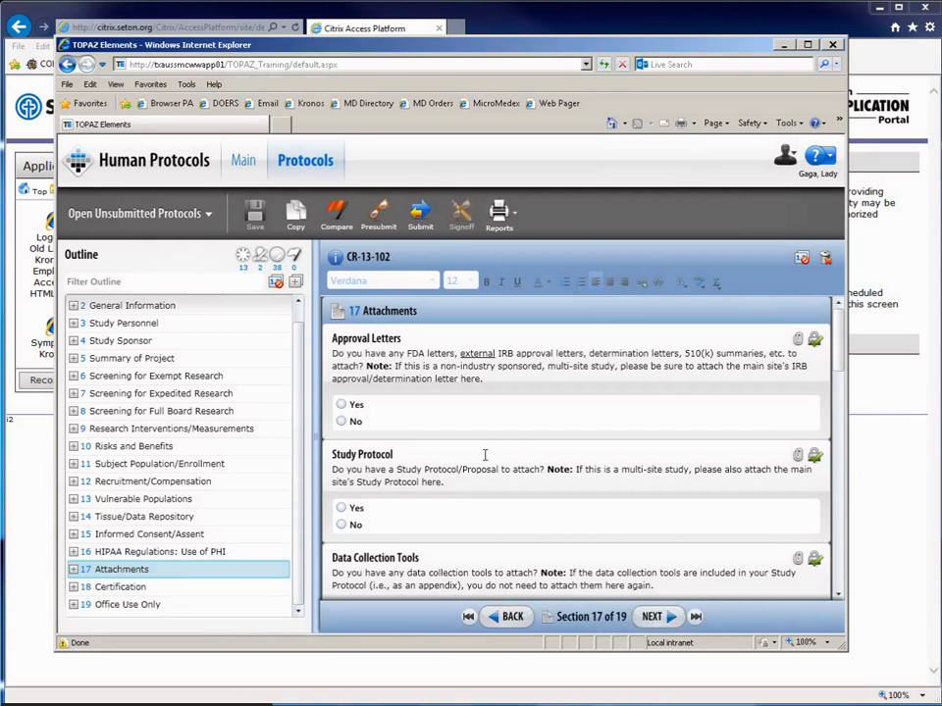
# Answer Yes to Study Protocol and open its attachments window.
pyautogui.moveTo(839, 339); pyautogui.dragTo(845, 365)
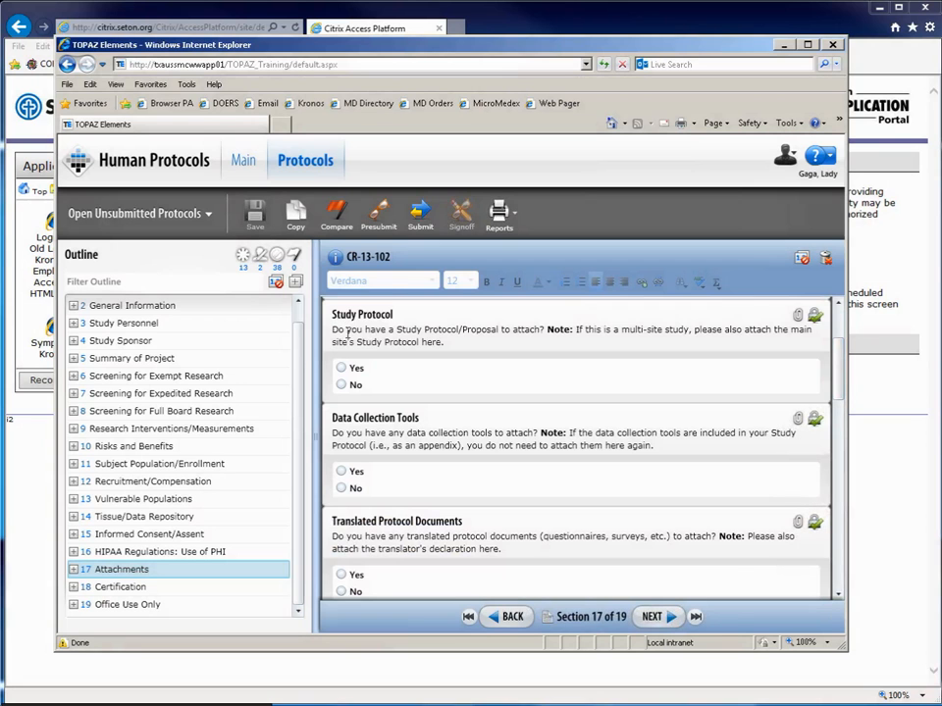
pyautogui.click(342, 368)
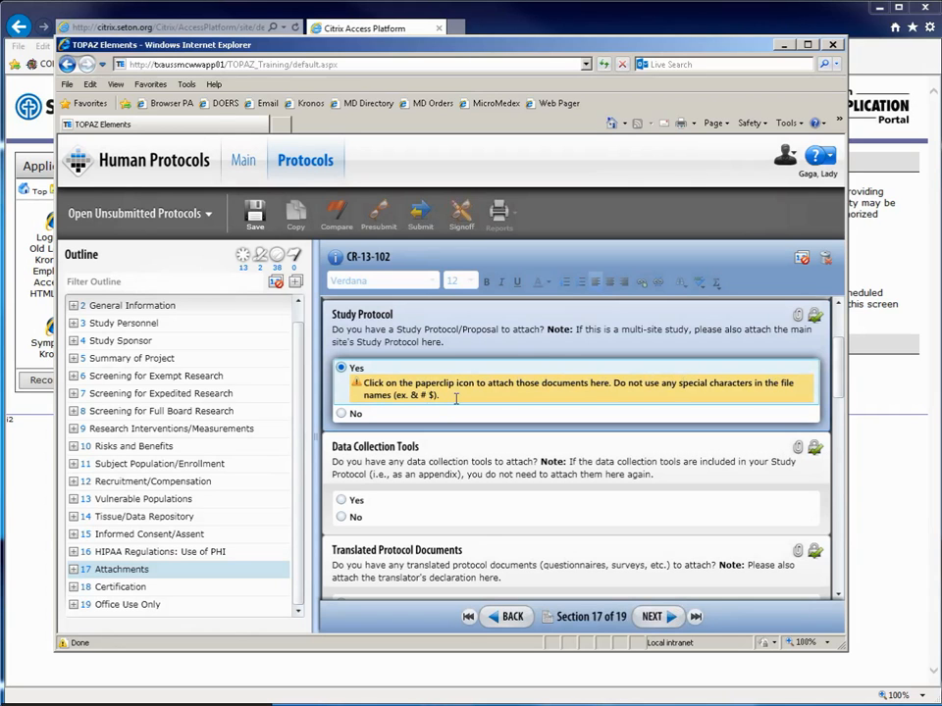
pyautogui.click(797, 317)
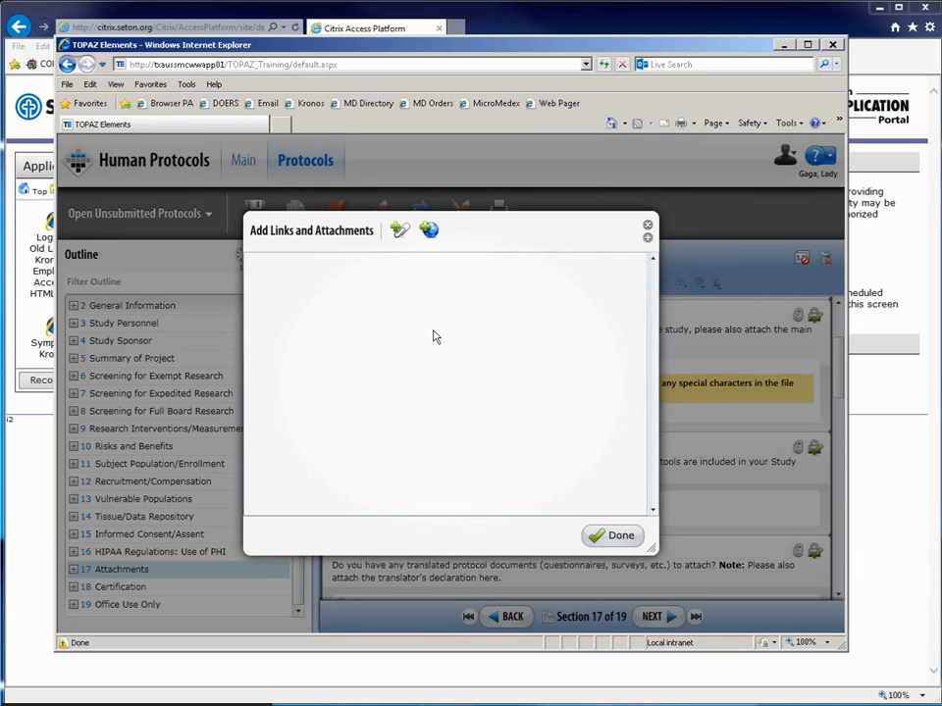
# Add three attachment entries, then remove two, leaving a single blank entry.
pyautogui.click(399, 234)
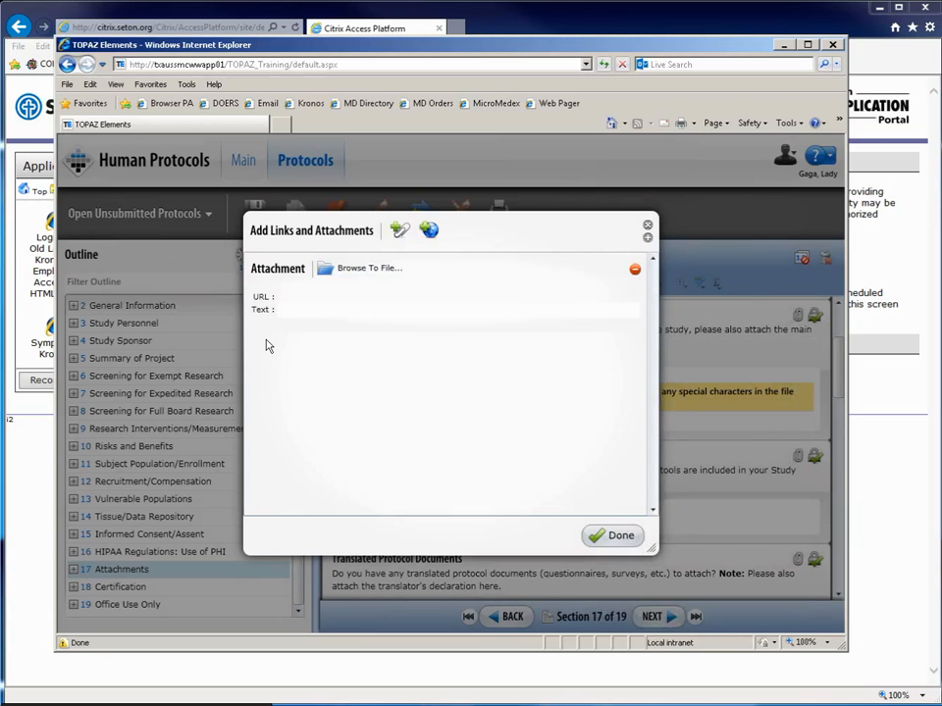
pyautogui.click(399, 230)
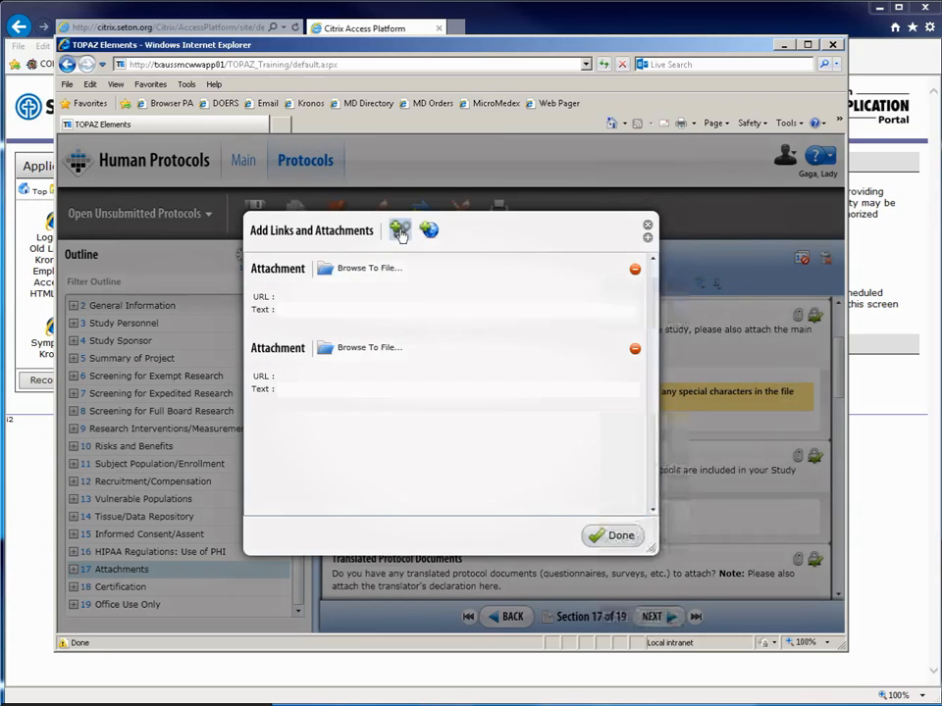
pyautogui.click(399, 229)
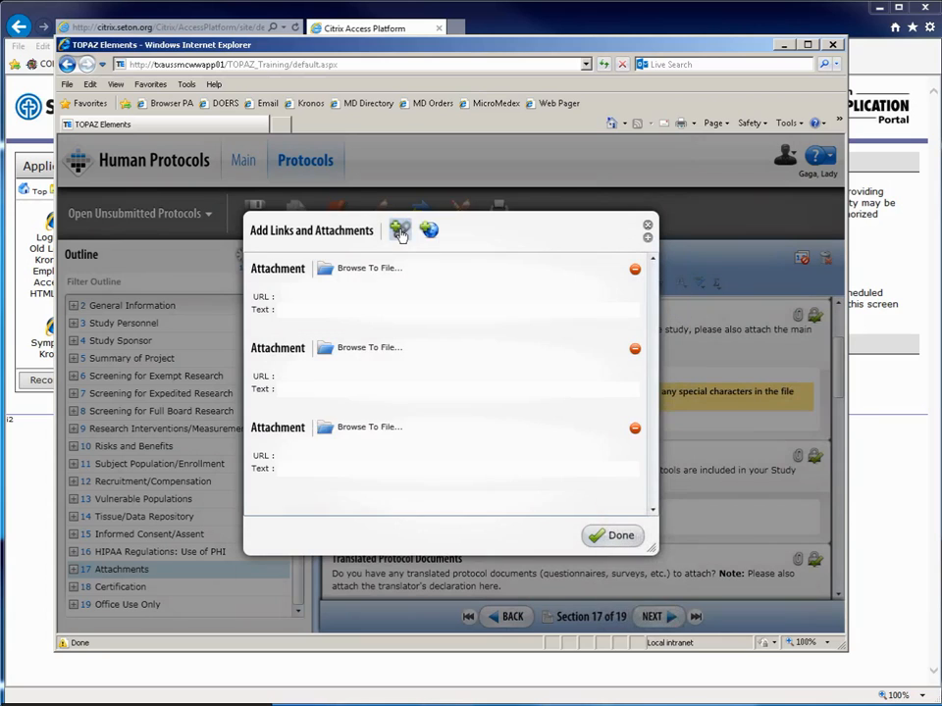
pyautogui.click(635, 269)
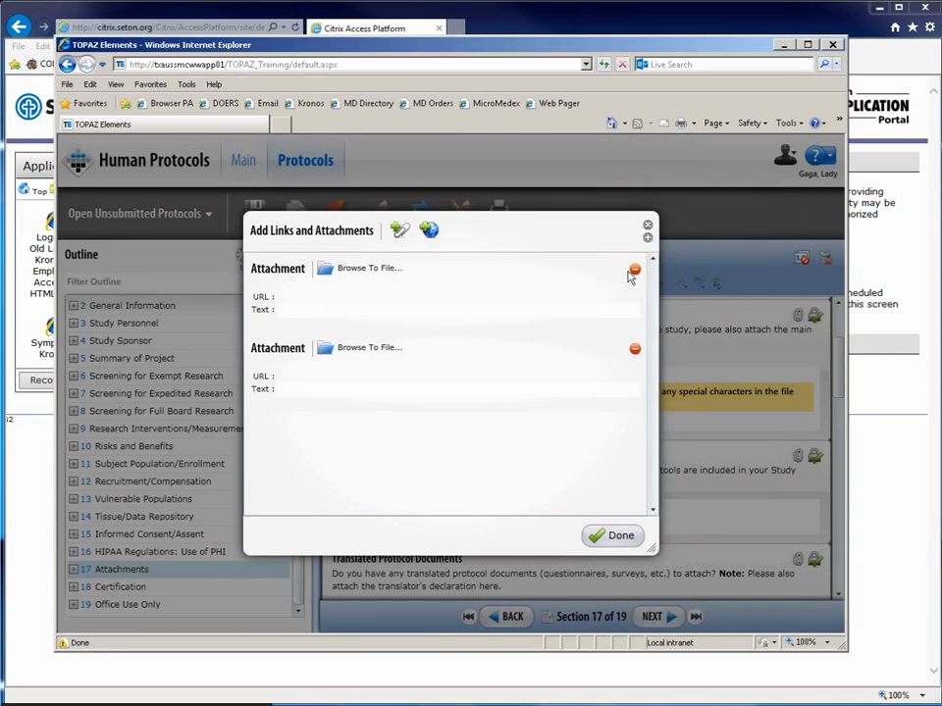
pyautogui.click(635, 270)
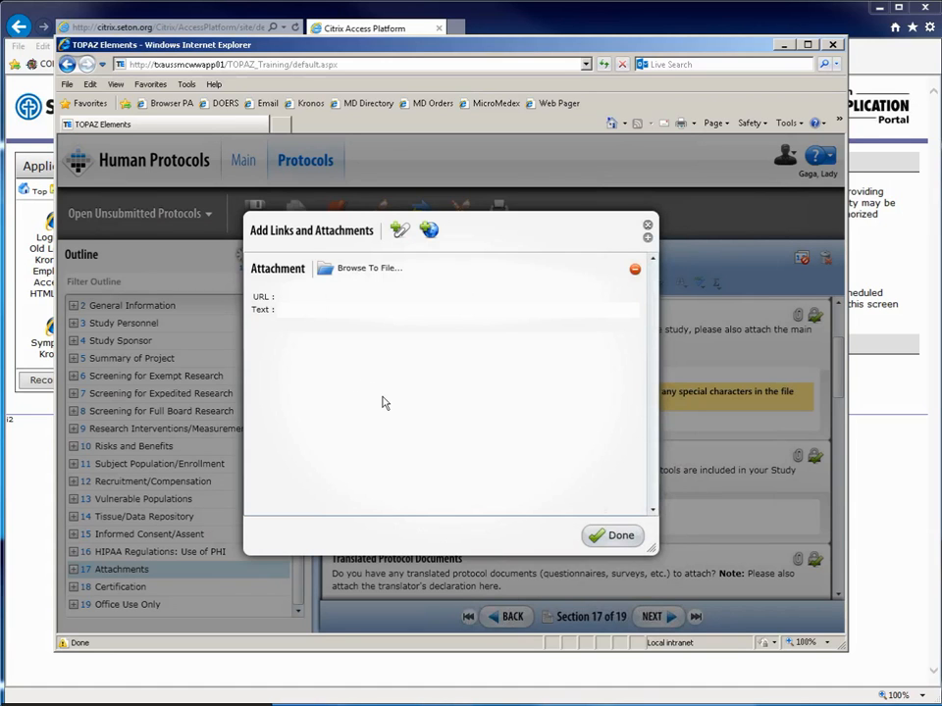
# Open the attachment's file chooser, move and enlarge it, and browse to the Desktop.
pyautogui.click(359, 268)
pyautogui.moveTo(240, 63); pyautogui.dragTo(482, 185)
pyautogui.moveTo(593, 373); pyautogui.dragTo(707, 474)
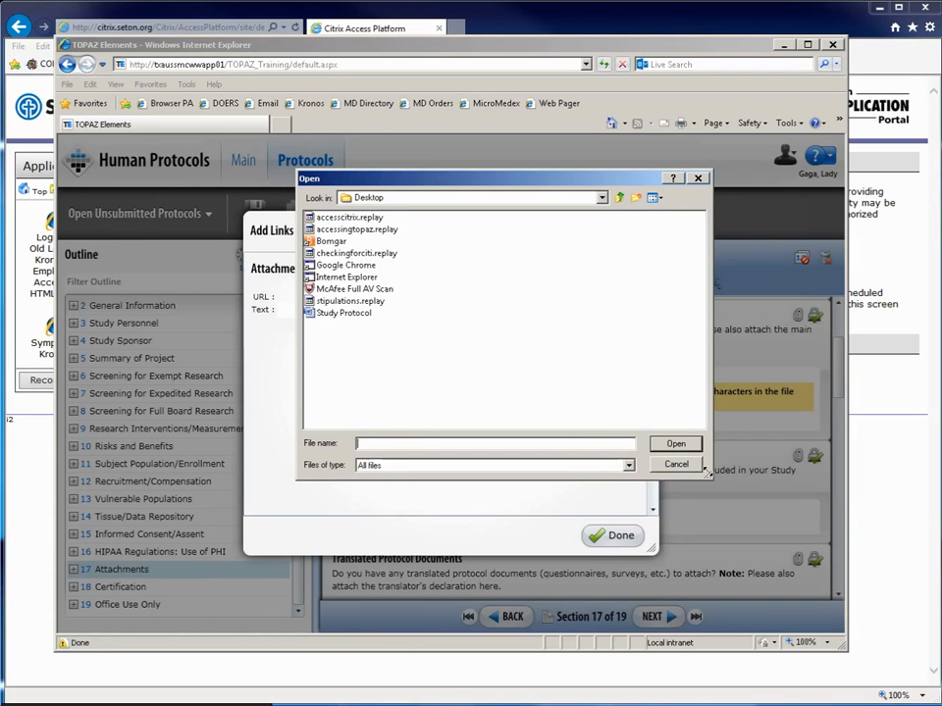
pyautogui.click(601, 198)
pyautogui.click(570, 224)
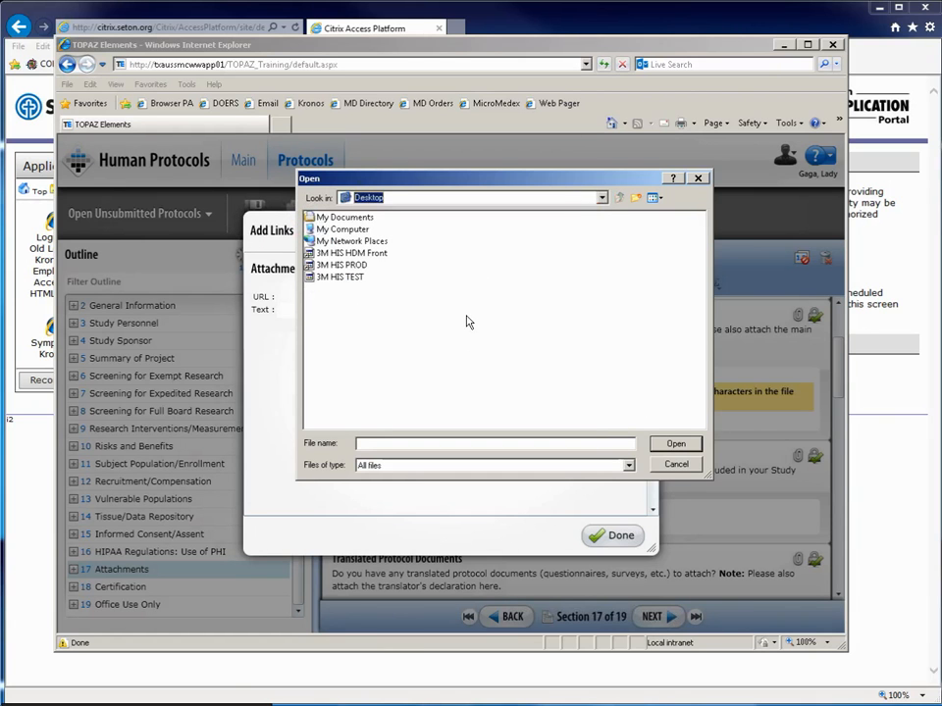
pyautogui.click(602, 198)
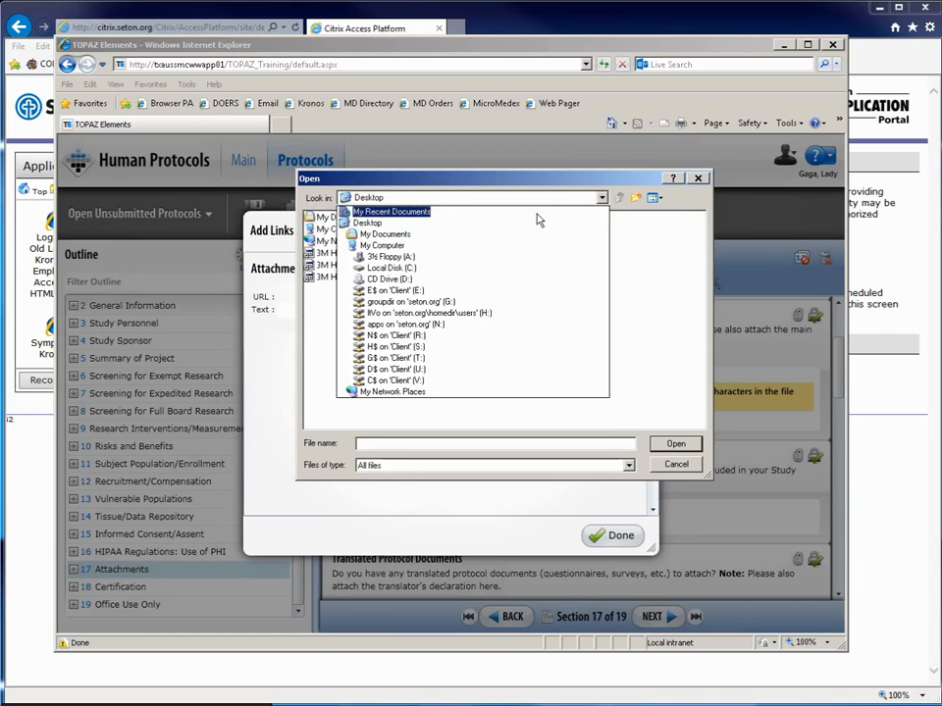
pyautogui.click(513, 246)
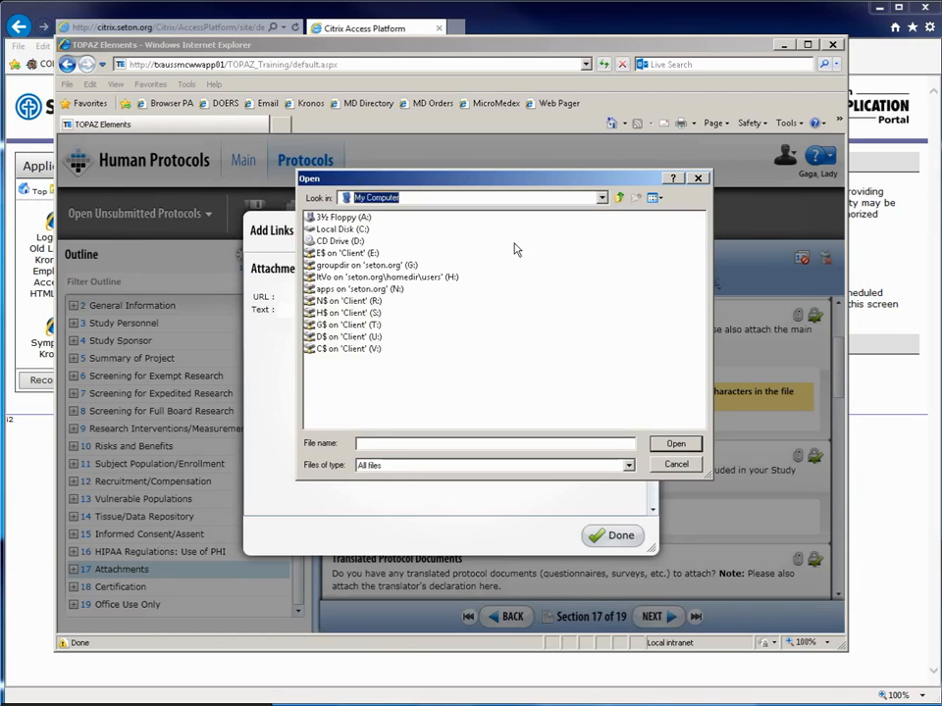
pyautogui.click(602, 199)
pyautogui.click(563, 227)
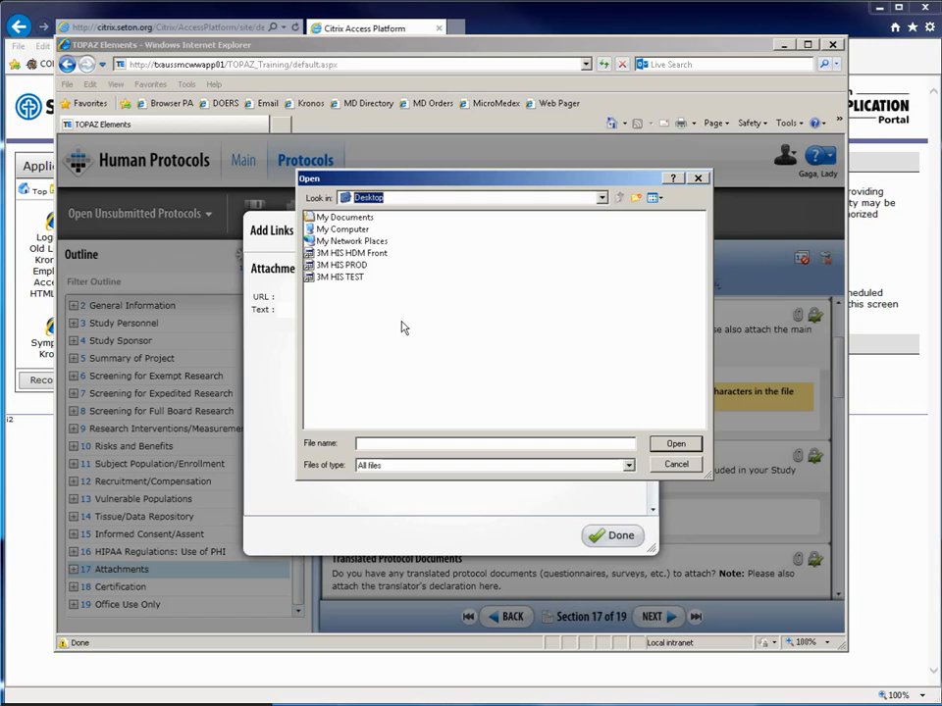
pyautogui.doubleClick(345, 218)
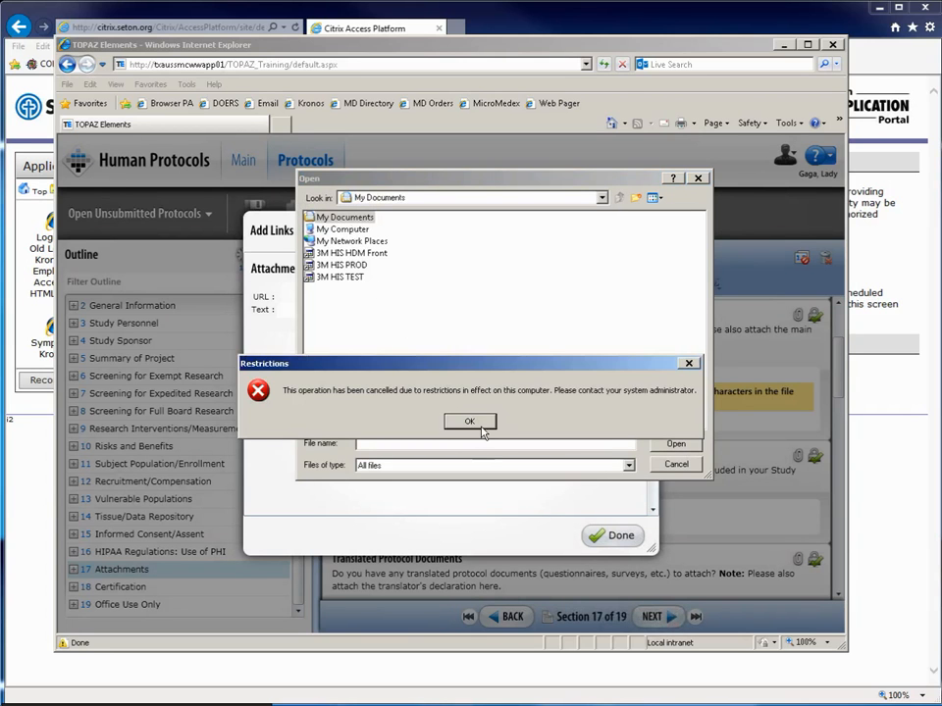
pyautogui.click(480, 428)
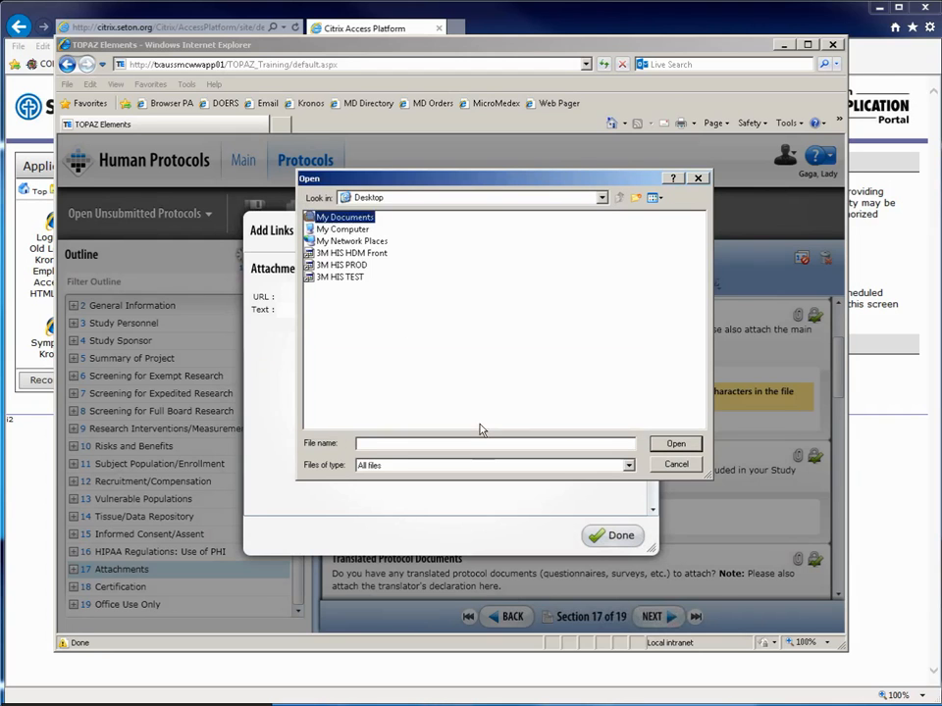
pyautogui.click(496, 197)
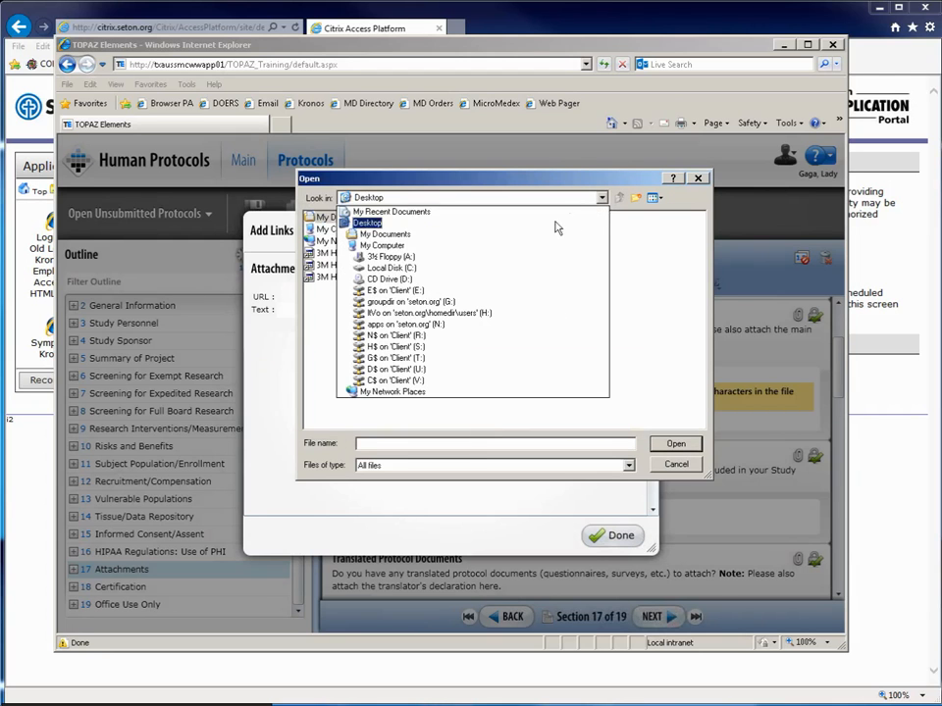
pyautogui.click(484, 268)
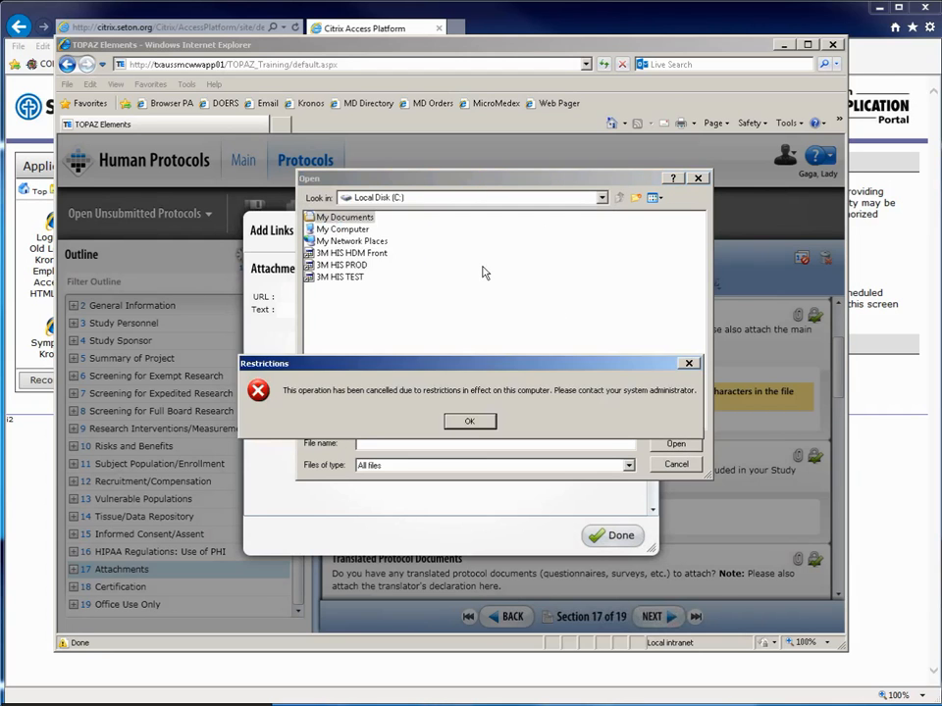
pyautogui.click(472, 423)
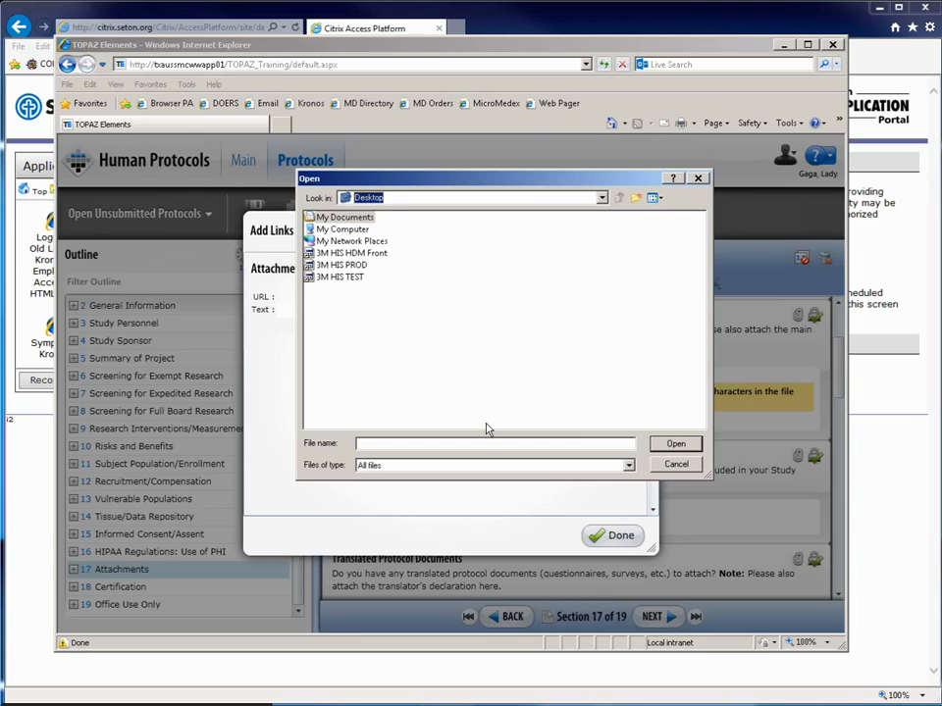
pyautogui.click(602, 199)
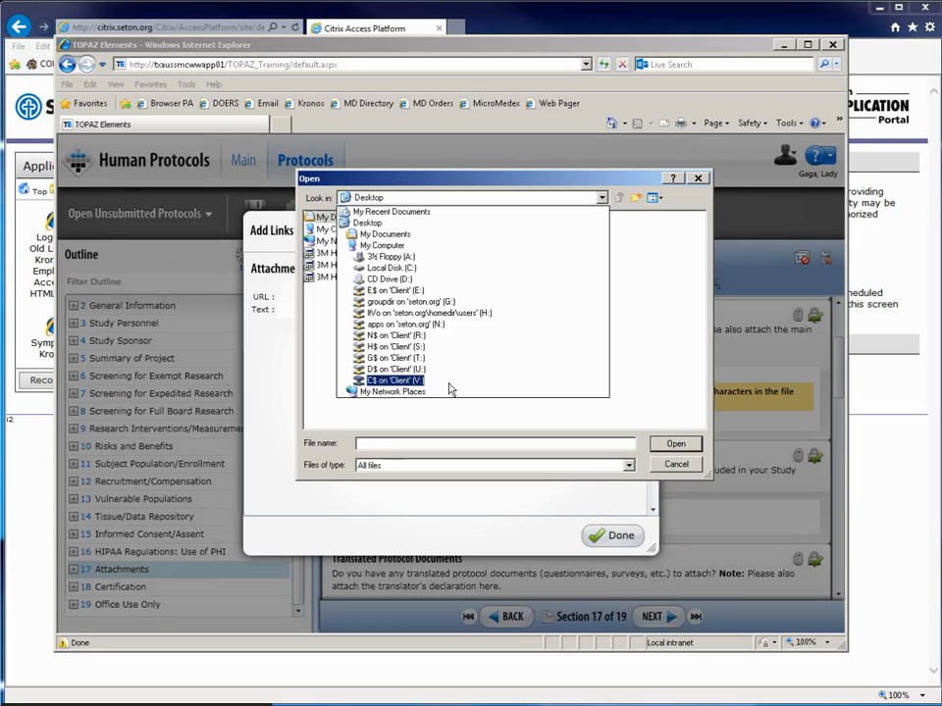
# Pick Study Protocol from the user's Desktop under Users on the C$ 'Client' (V:) drive as the attachment.
pyautogui.click(417, 381)
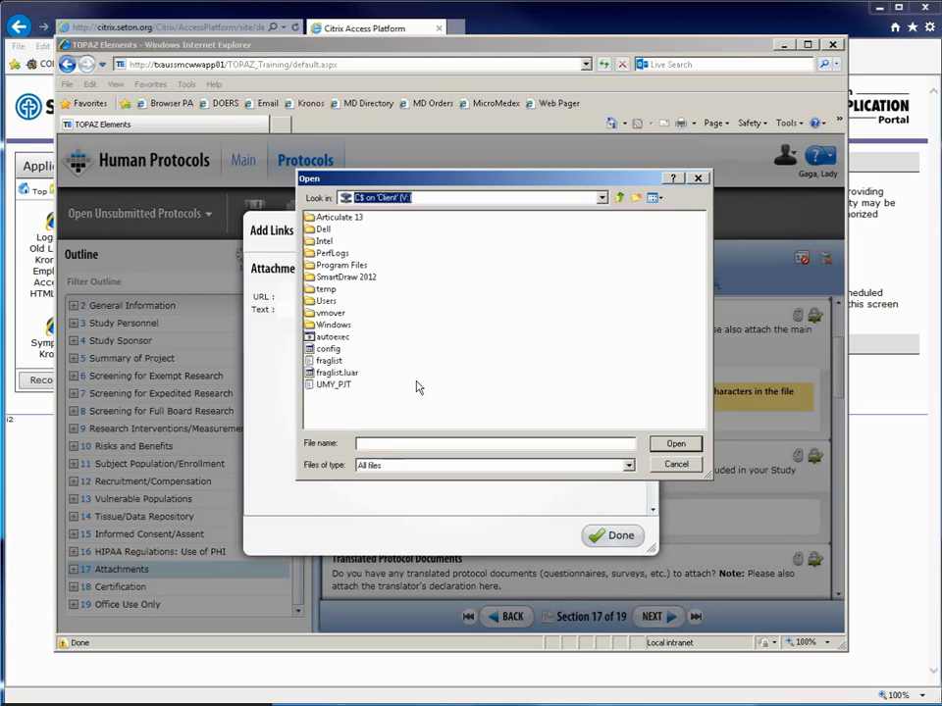
pyautogui.doubleClick(312, 302)
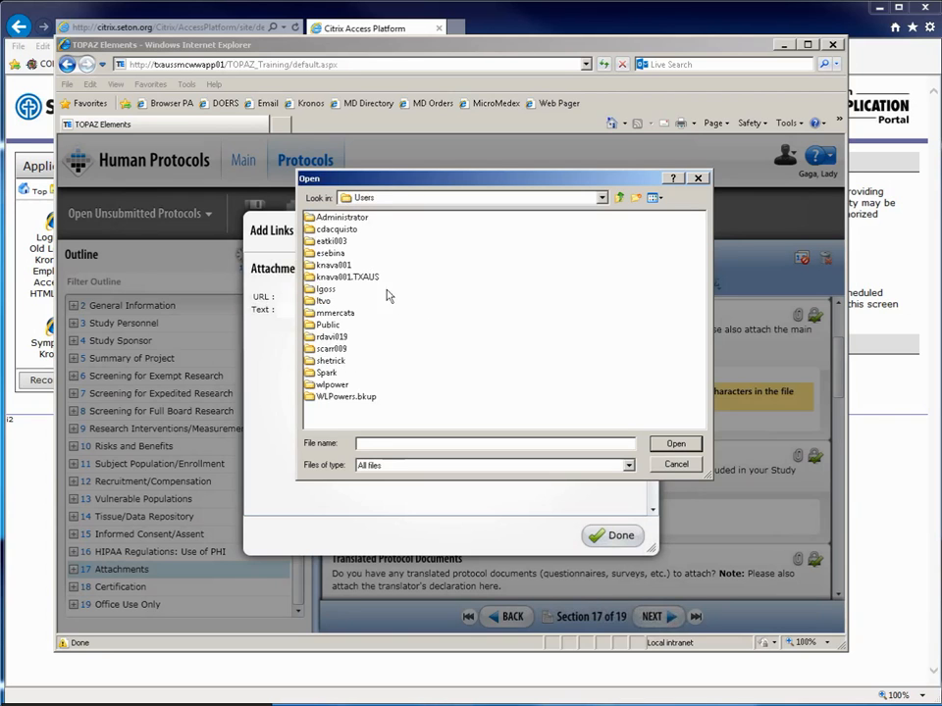
pyautogui.doubleClick(312, 301)
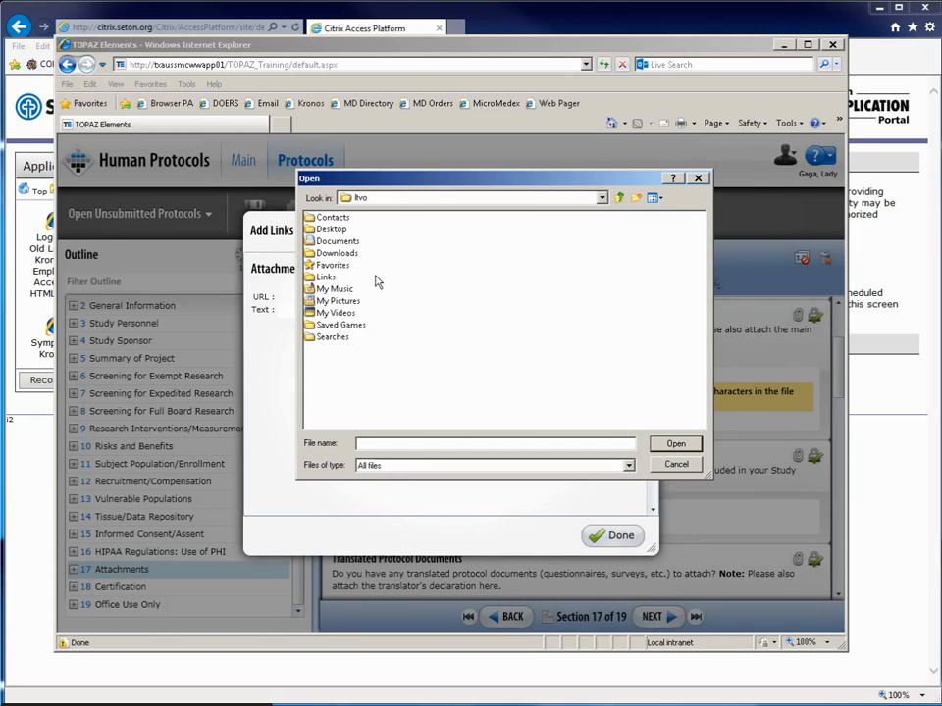
pyautogui.doubleClick(310, 229)
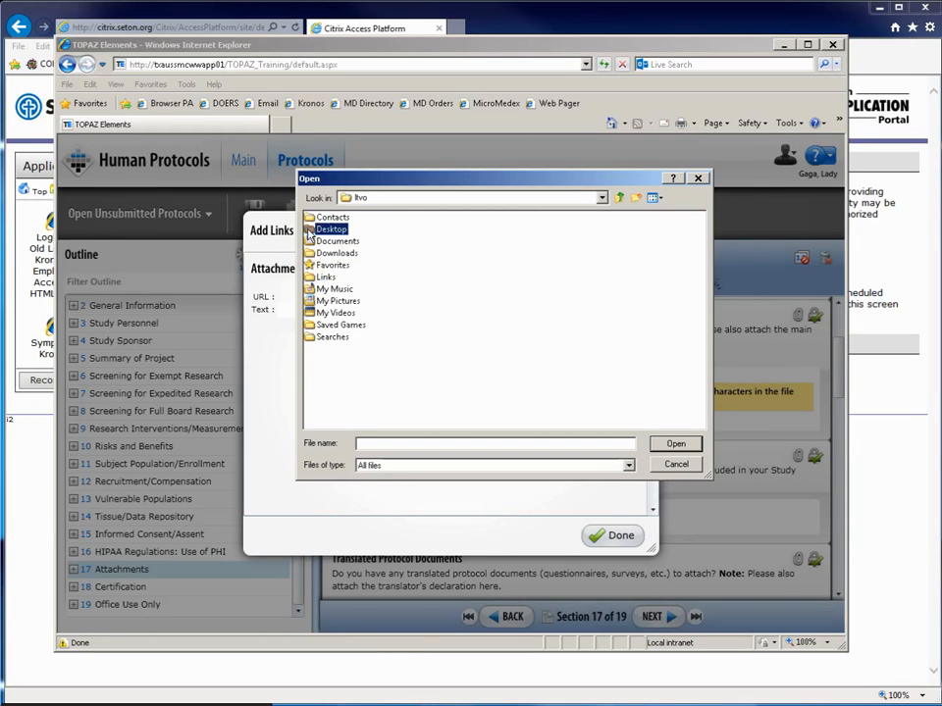
pyautogui.click(323, 314)
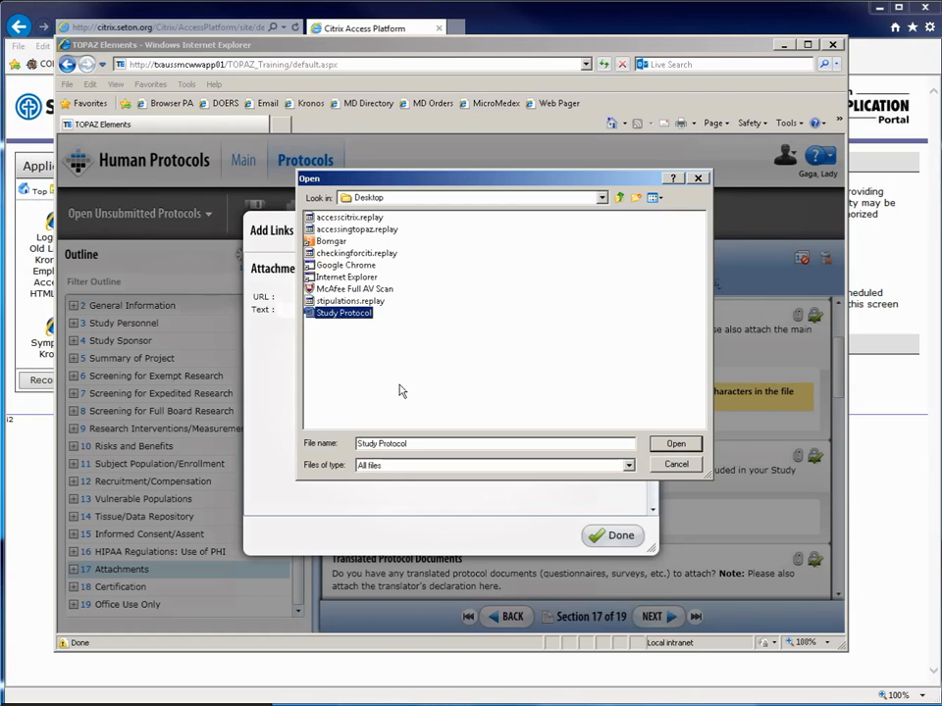
pyautogui.click(676, 445)
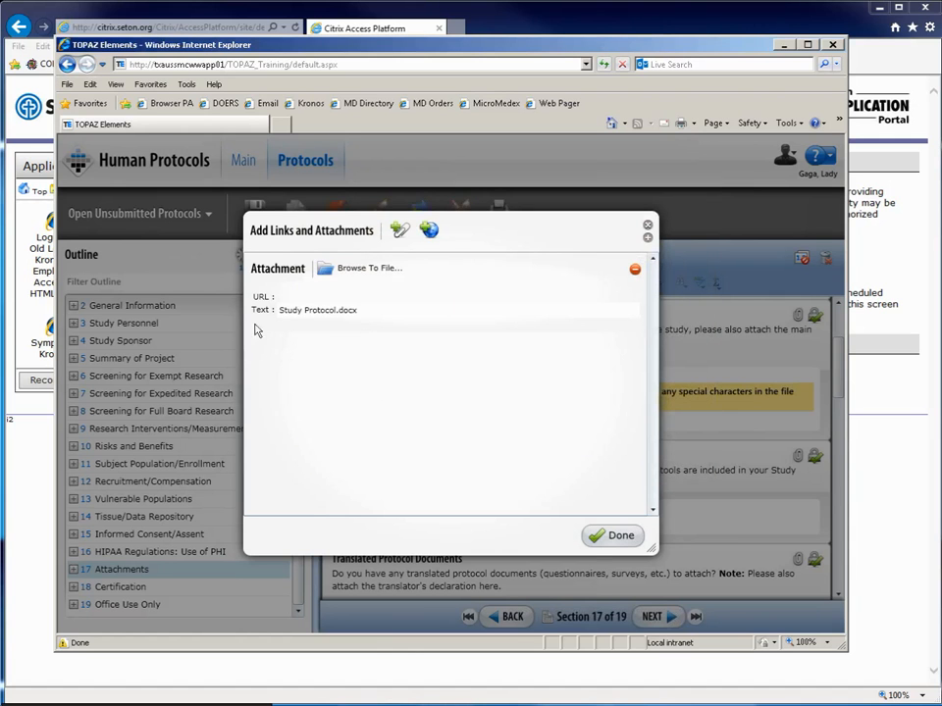
# Save Study Protocol.docx to the question, then reopen its attachments and remove an added blank entry.
pyautogui.click(600, 534)
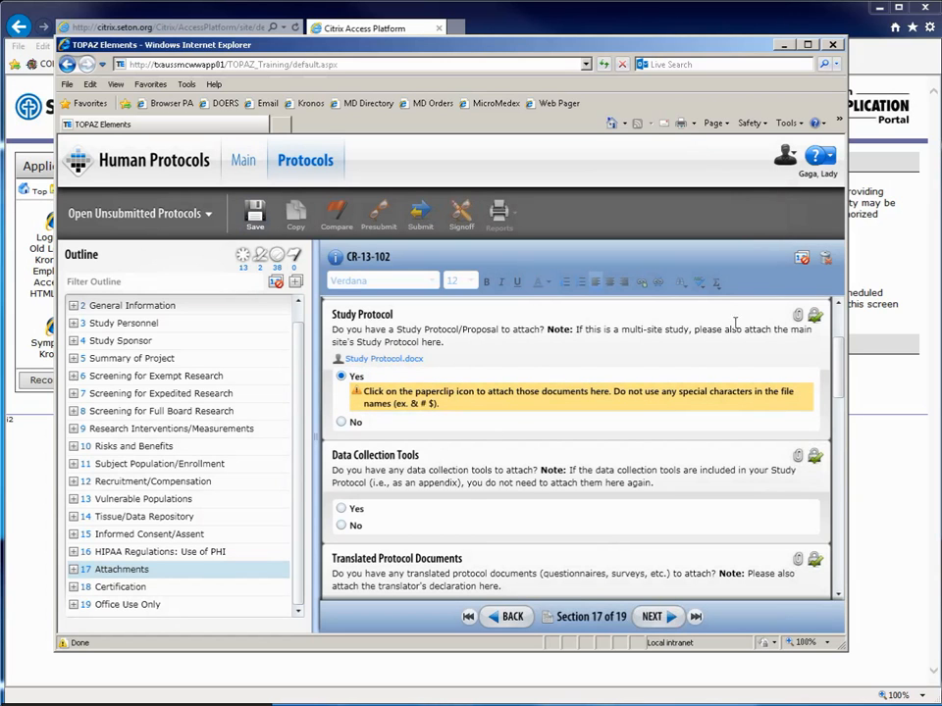
pyautogui.click(799, 315)
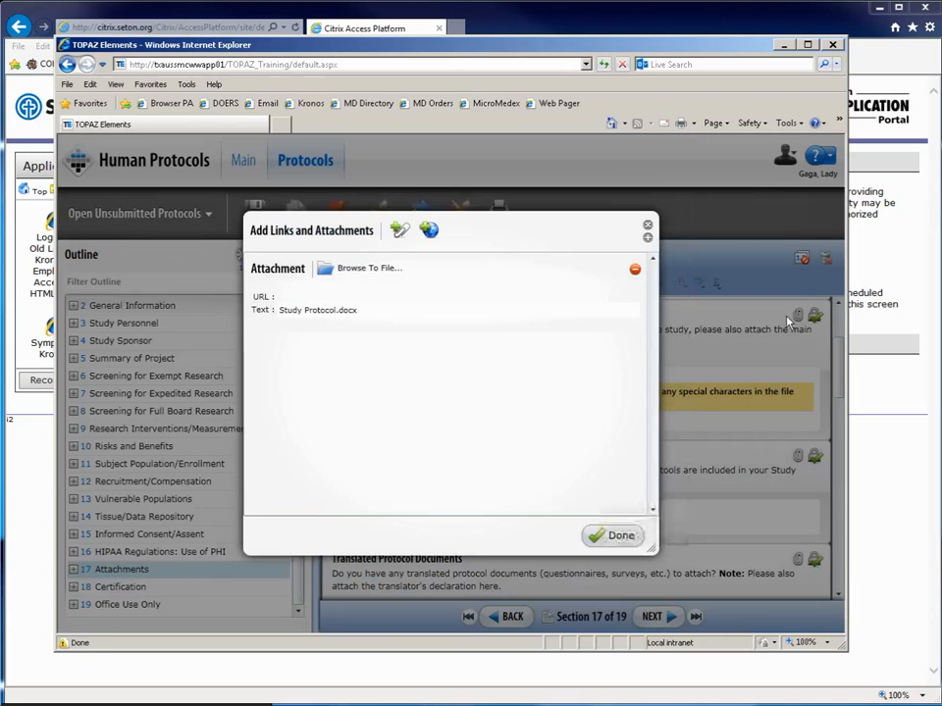
pyautogui.click(400, 231)
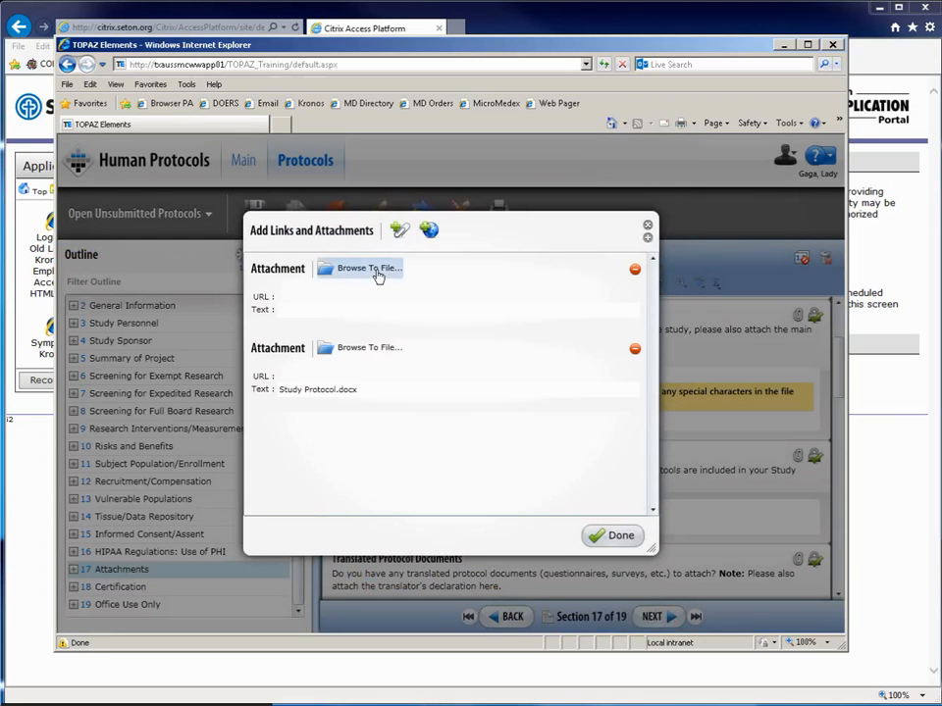
pyautogui.click(635, 268)
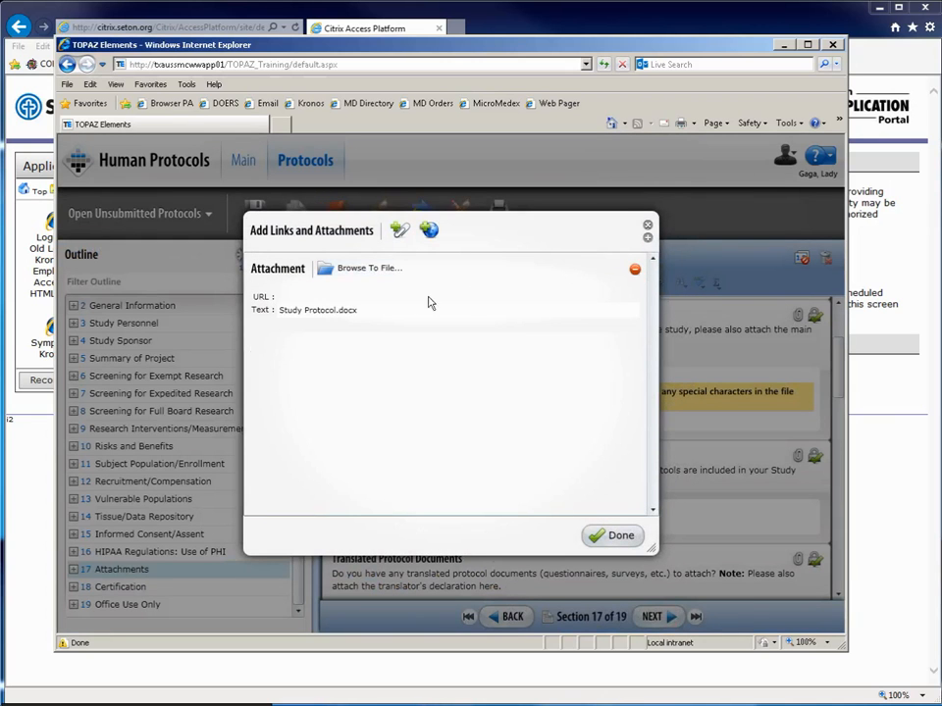
# Try browsing the U: client drive for another file and dismiss the access-denied error.
pyautogui.click(373, 275)
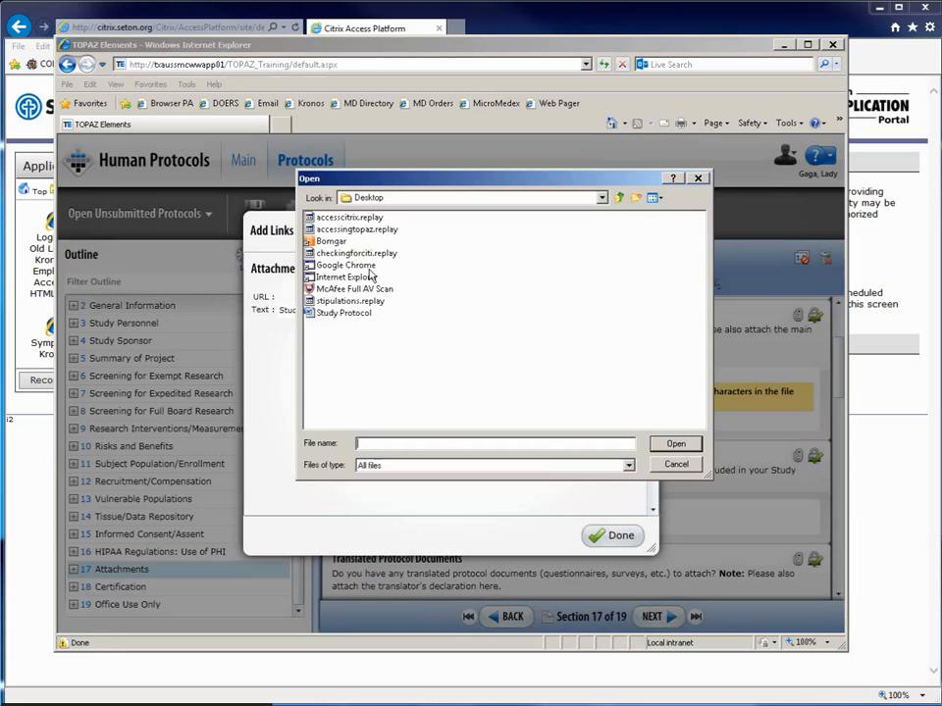
pyautogui.click(602, 197)
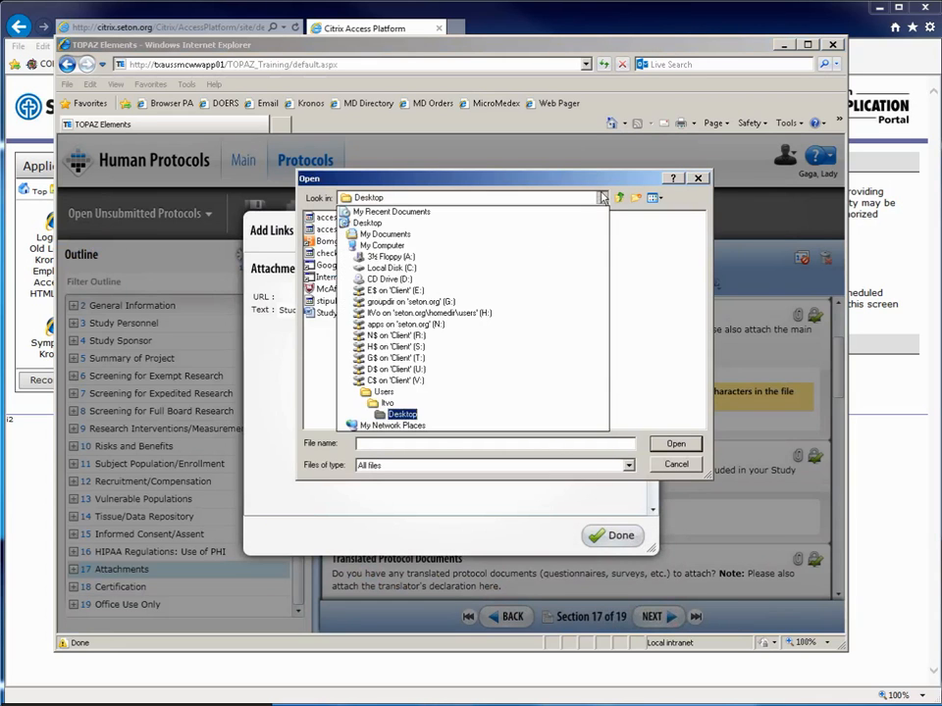
pyautogui.click(436, 370)
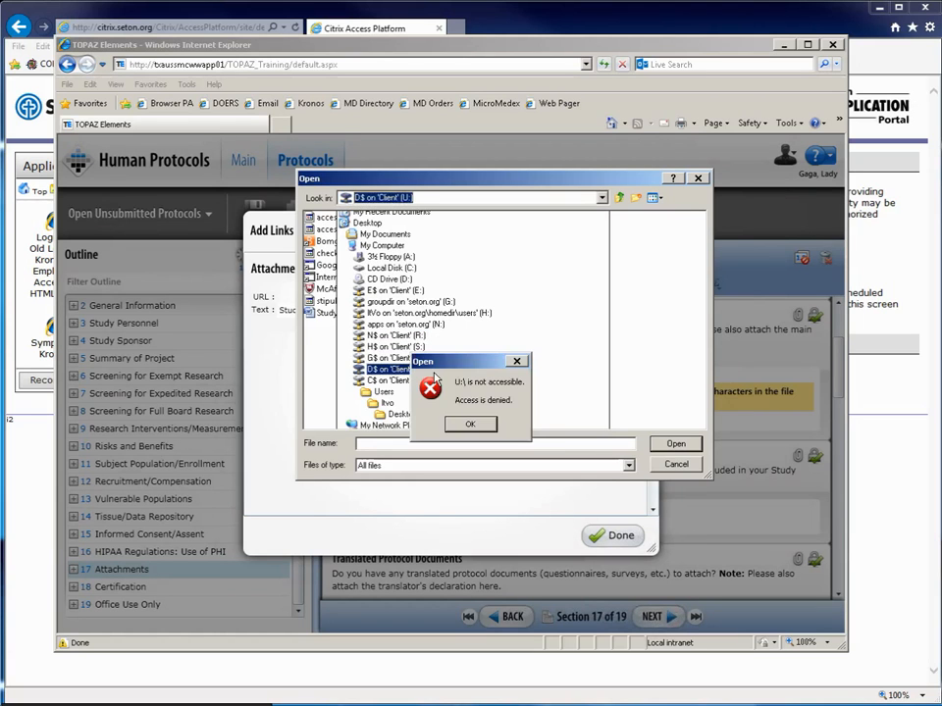
pyautogui.click(467, 423)
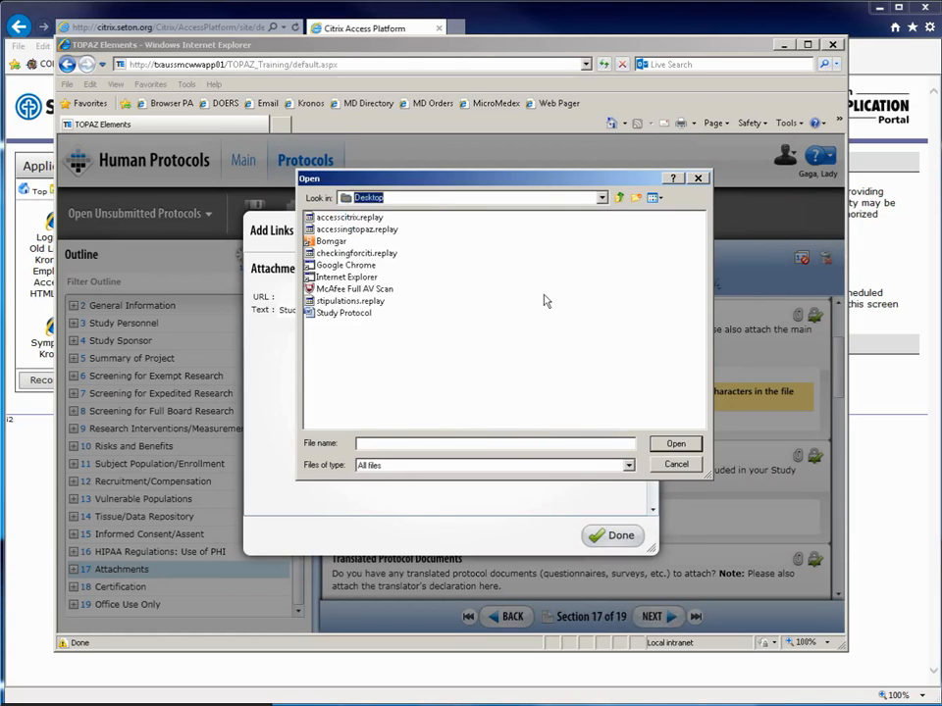
# Browse the user's Documents folder on the C$ (V:) drive, cancel the file pick, and close the attachments.
pyautogui.click(601, 197)
pyautogui.click(540, 382)
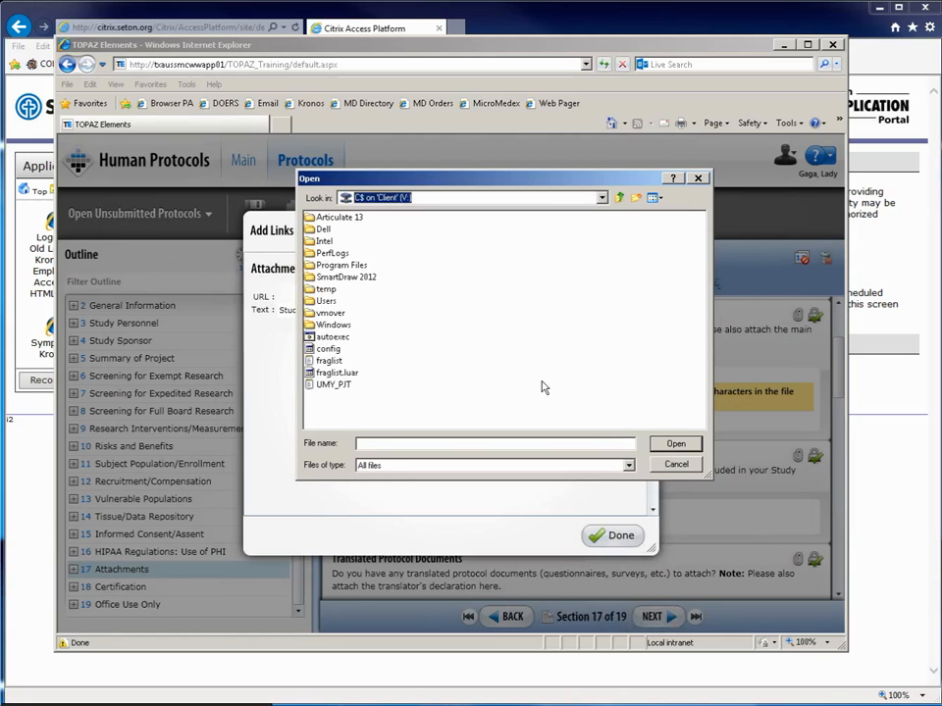
pyautogui.doubleClick(311, 301)
pyautogui.doubleClick(313, 301)
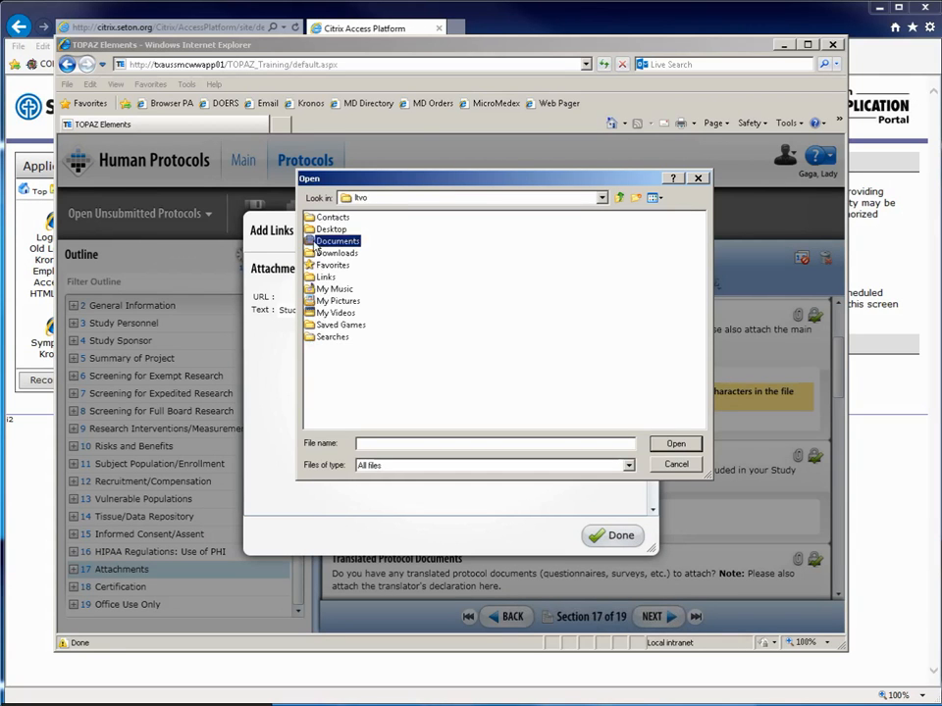
pyautogui.doubleClick(316, 241)
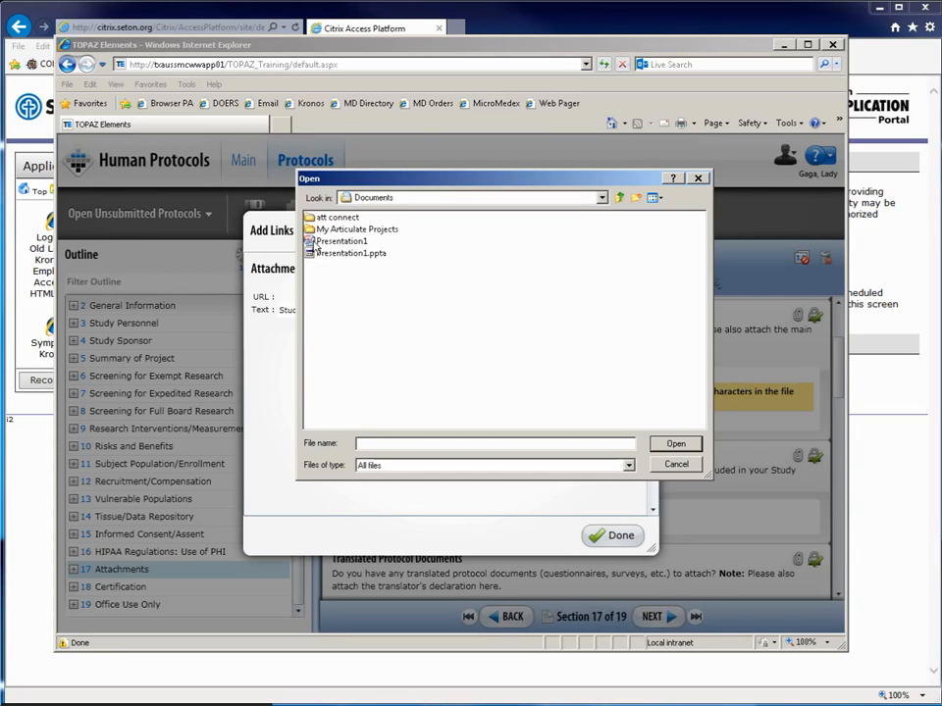
pyautogui.click(619, 197)
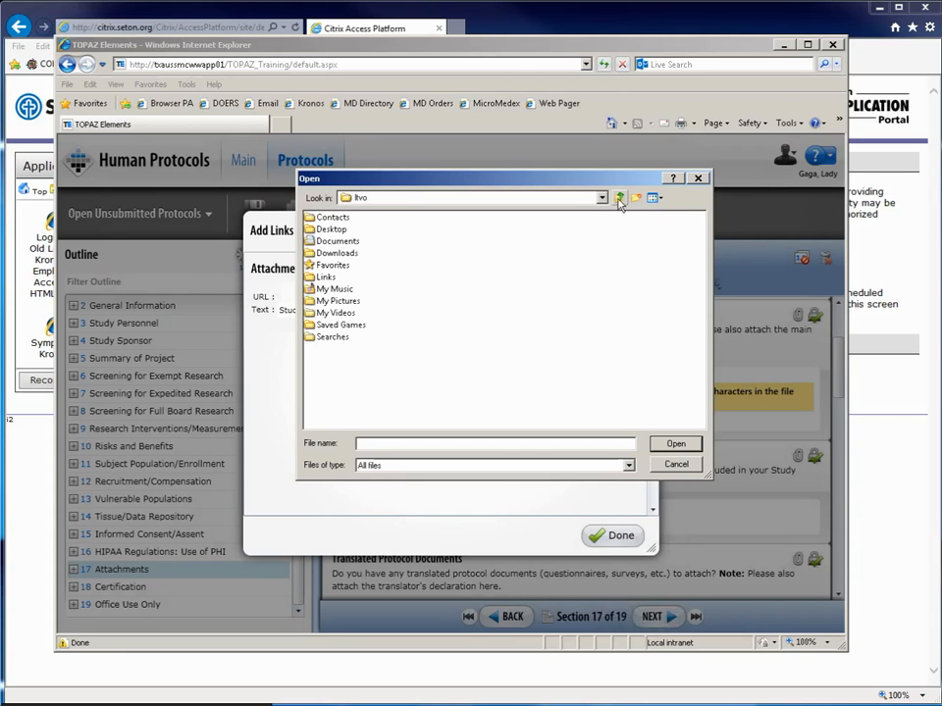
pyautogui.click(675, 463)
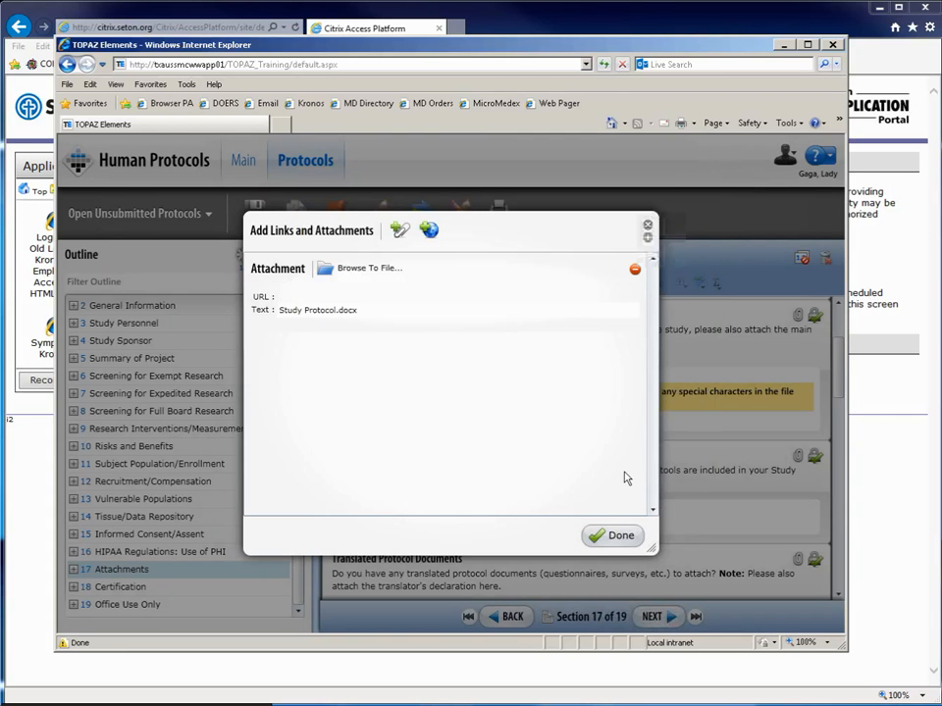
pyautogui.click(622, 536)
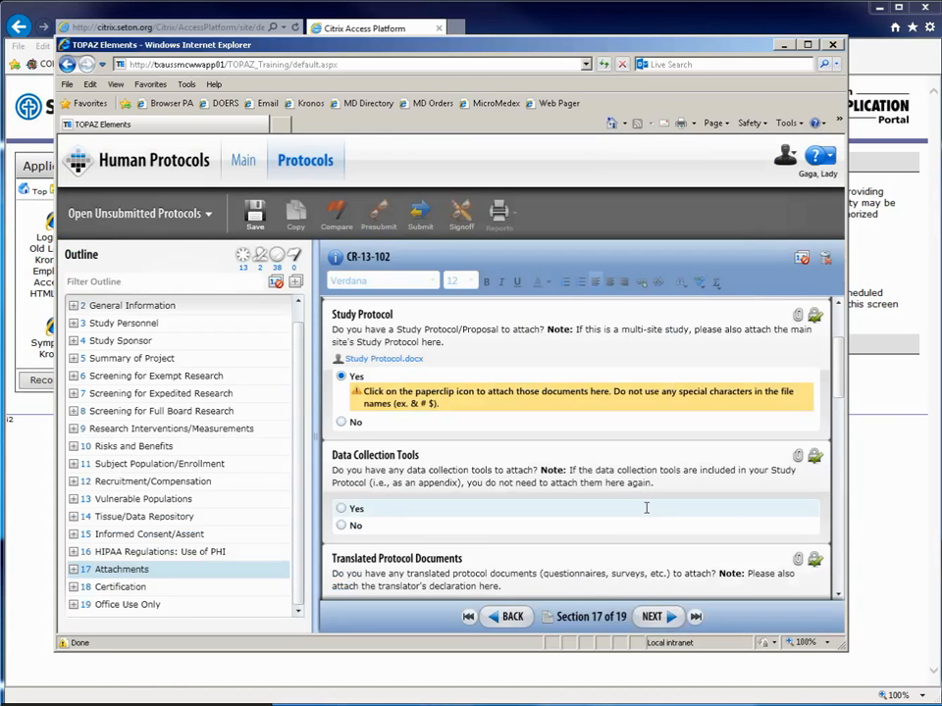